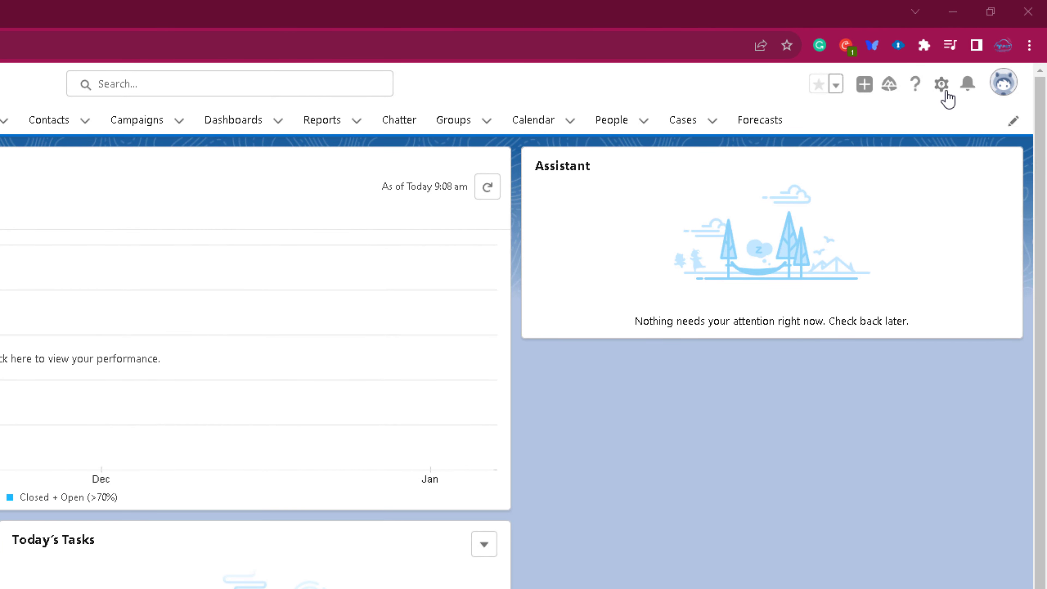
# Go to Setup and open Company Information by searching Quick Find for 'Company'
pyautogui.click(947, 97)
pyautogui.click(894, 145)
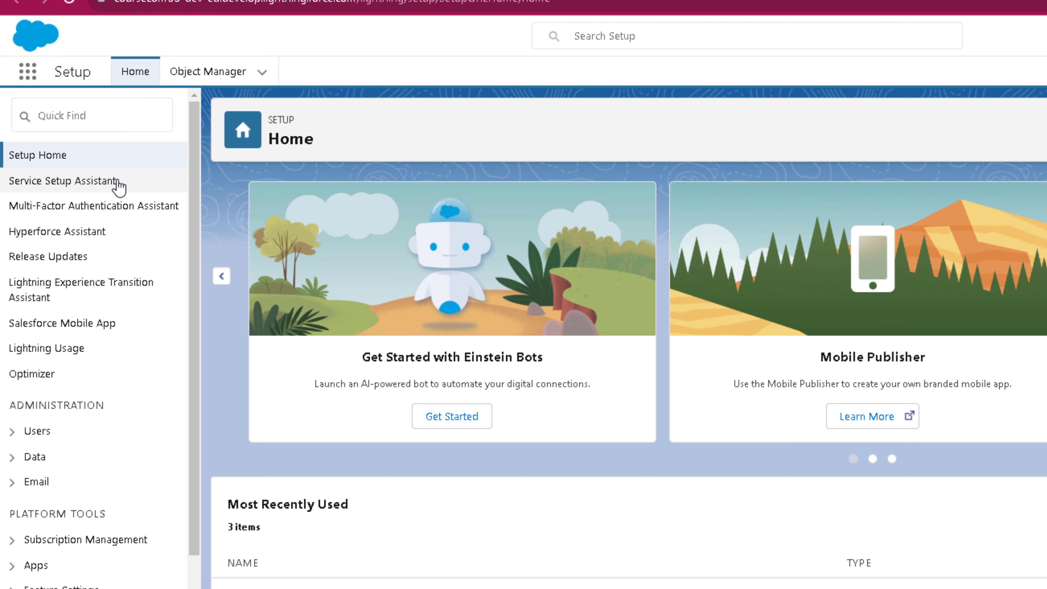
pyautogui.scroll(-3, 8, 204)
pyautogui.scroll(-8, 118, 189)
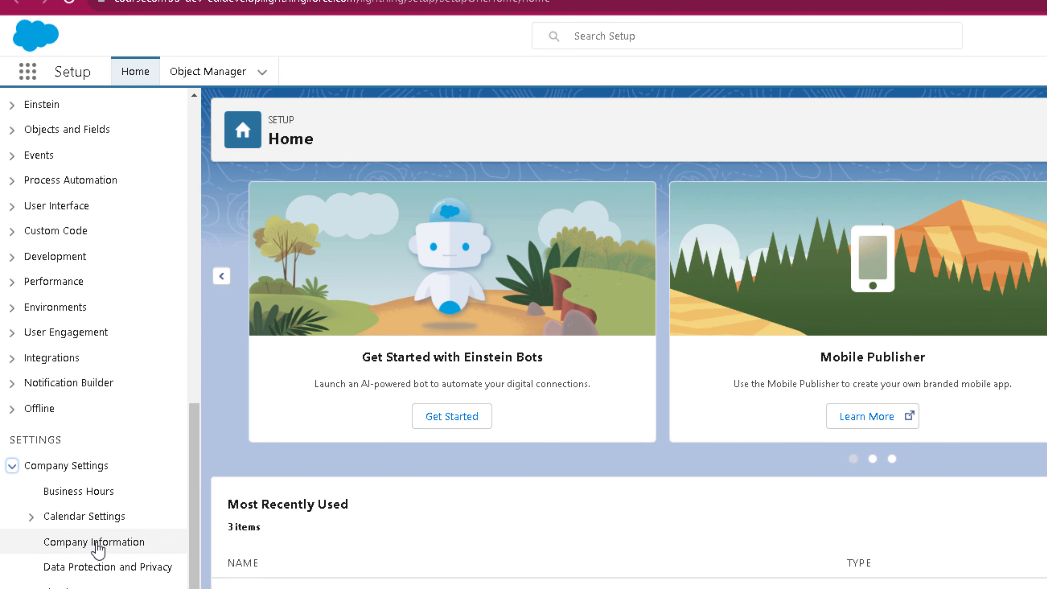
pyautogui.scroll(10, 77, 557)
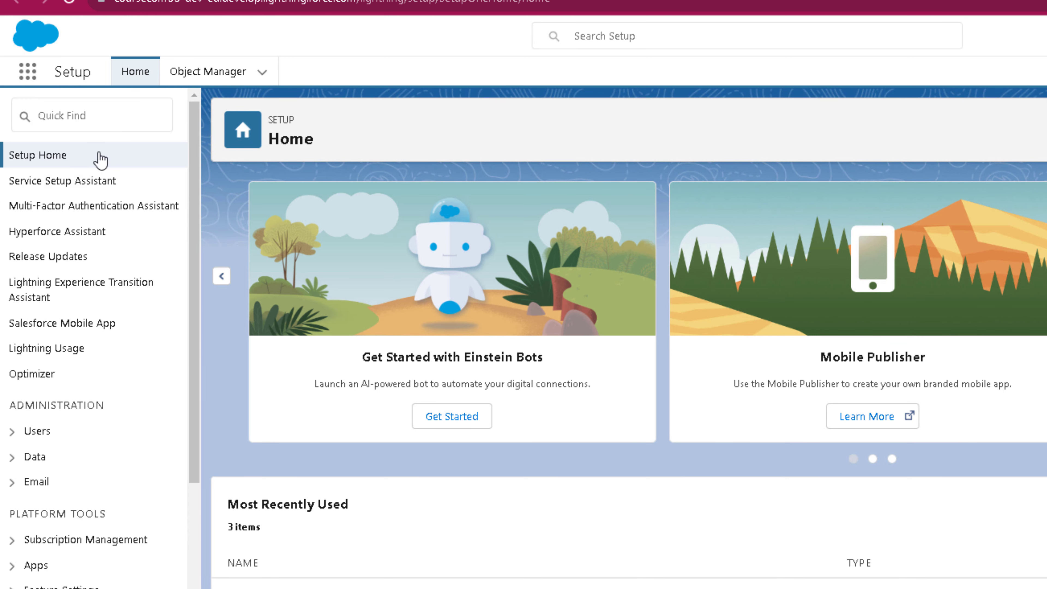
pyautogui.click(100, 123)
pyautogui.write('Co')
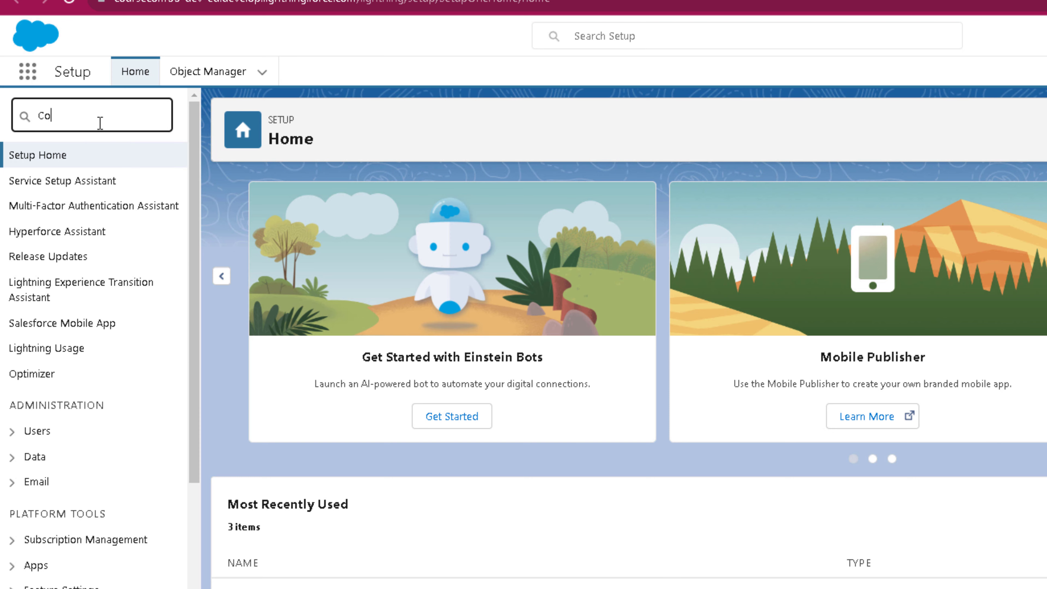
pyautogui.write('mpany')
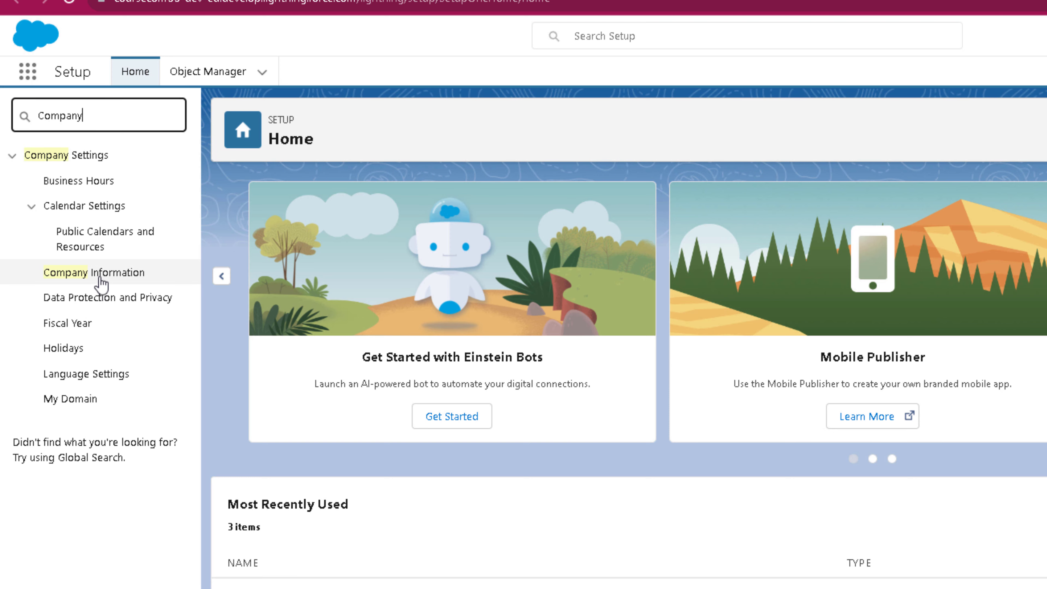
pyautogui.click(103, 274)
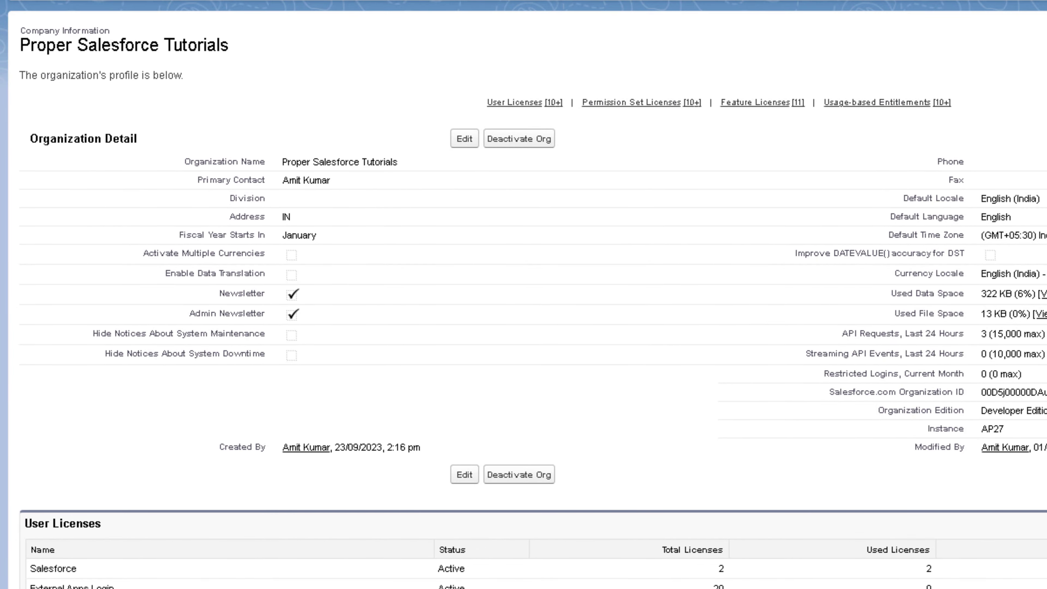
# Edit the organization details and check Default Locale, leaving it as English (India)
pyautogui.click(465, 141)
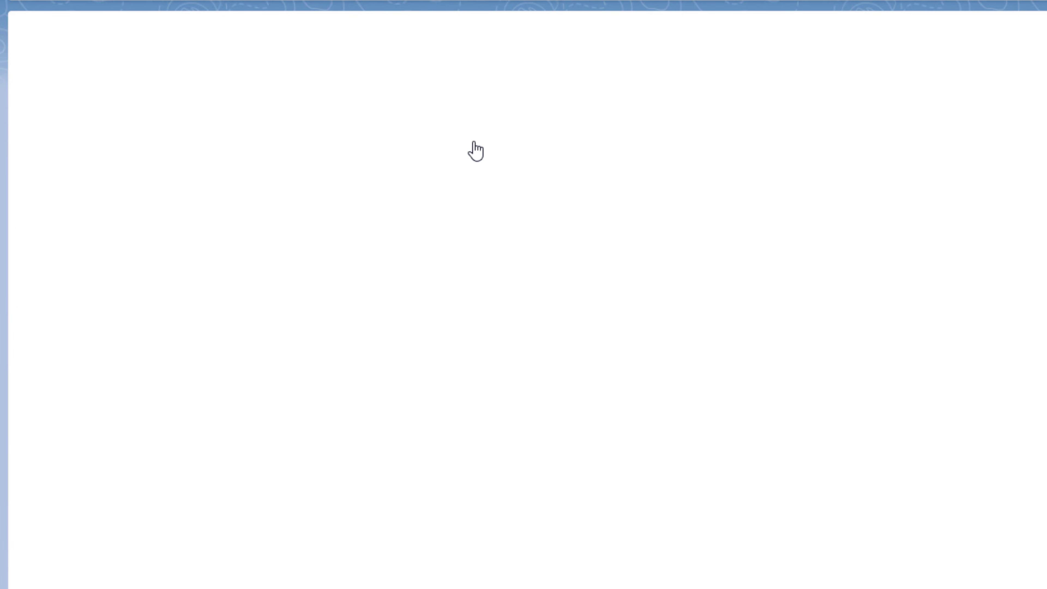
pyautogui.scroll(-3, 561, 178)
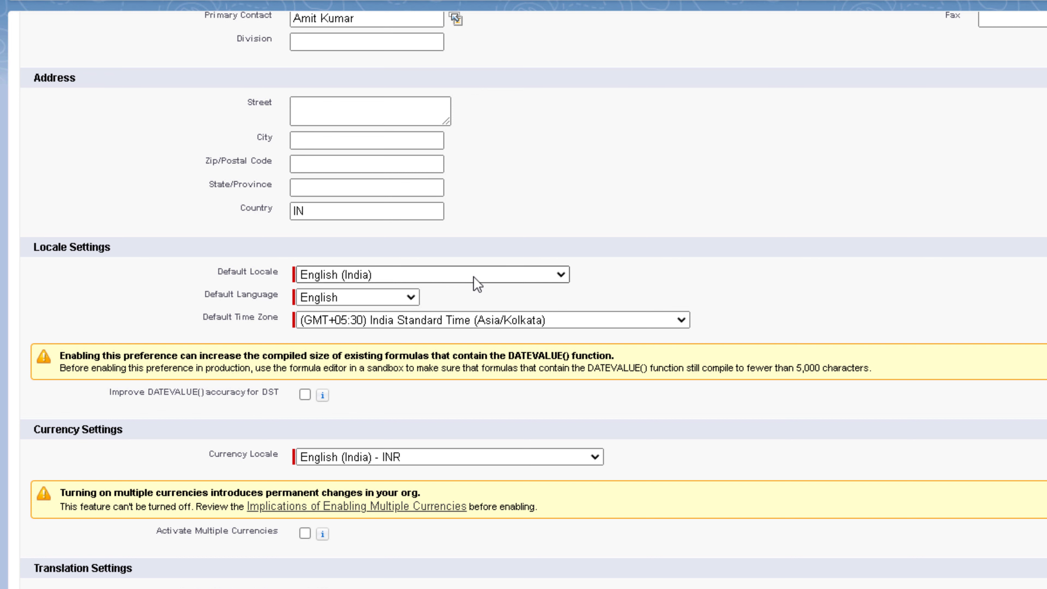
pyautogui.click(495, 275)
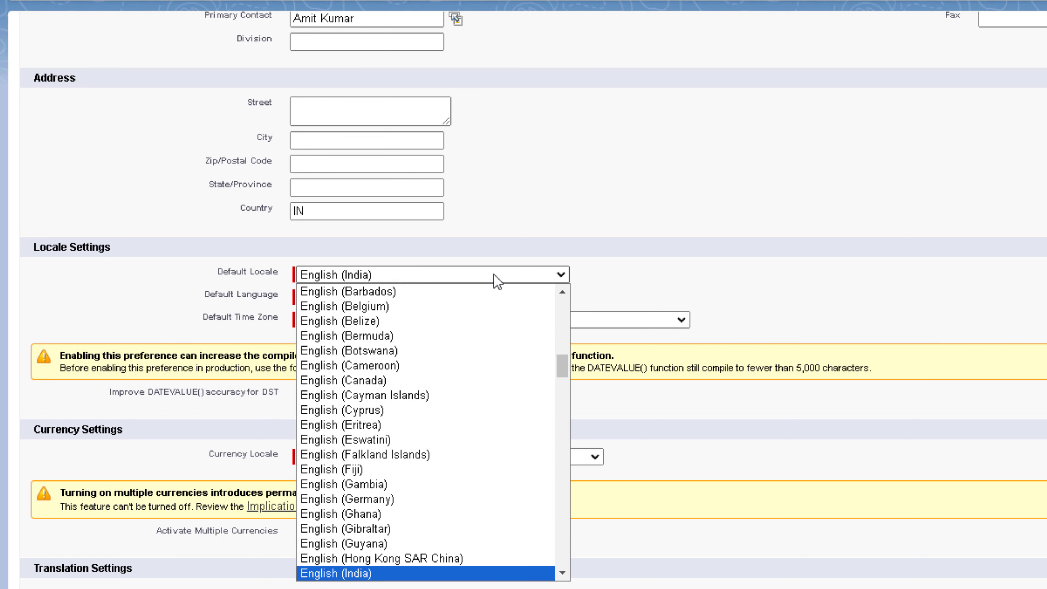
pyautogui.click(755, 183)
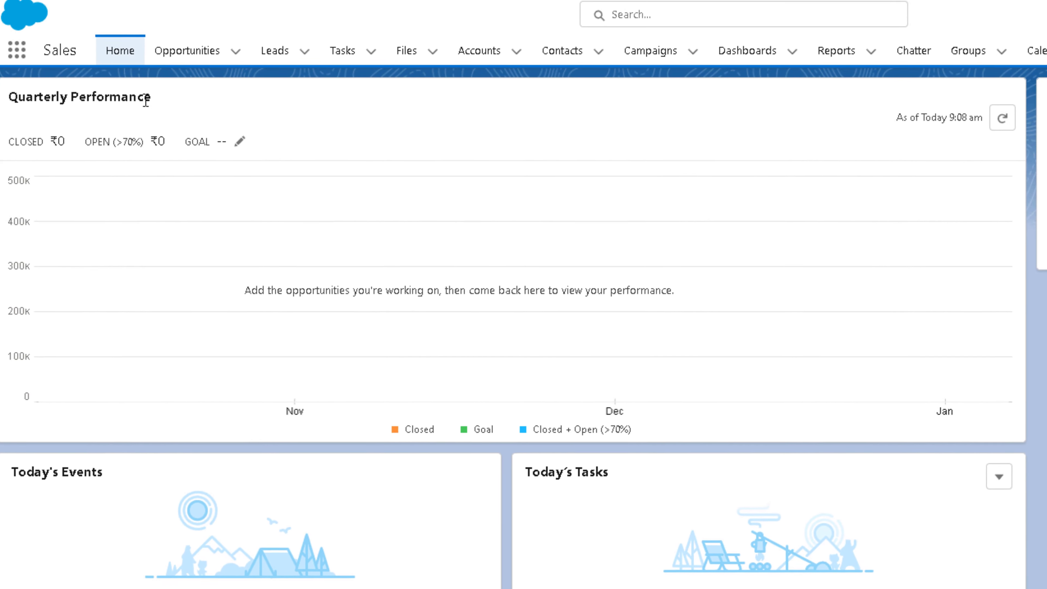
# Open Burlington Textiles Corp of America from All Accounts and view its Details fields
pyautogui.click(499, 62)
pyautogui.click(185, 124)
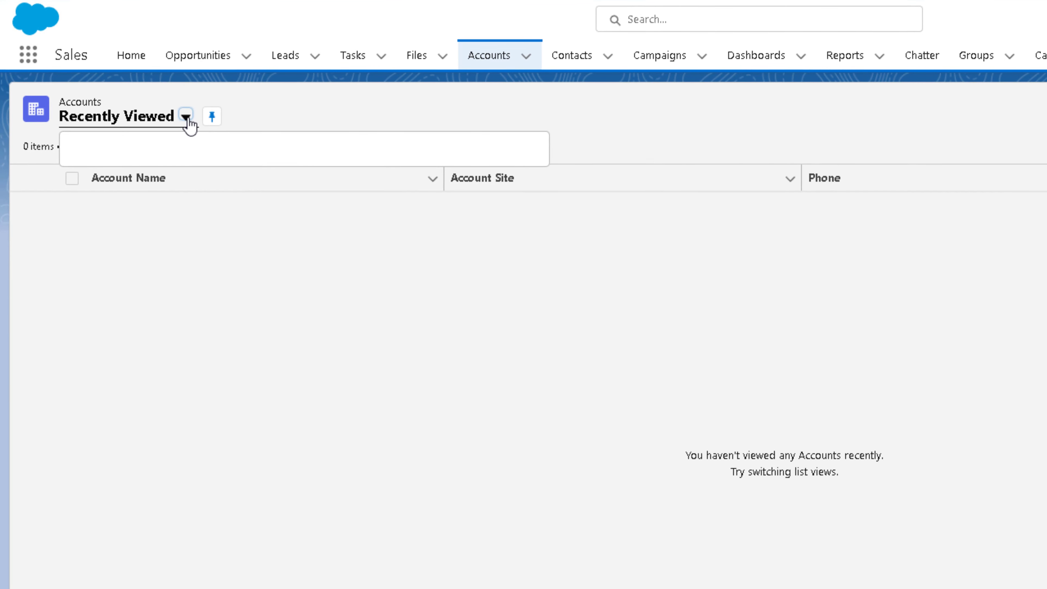
pyautogui.click(112, 182)
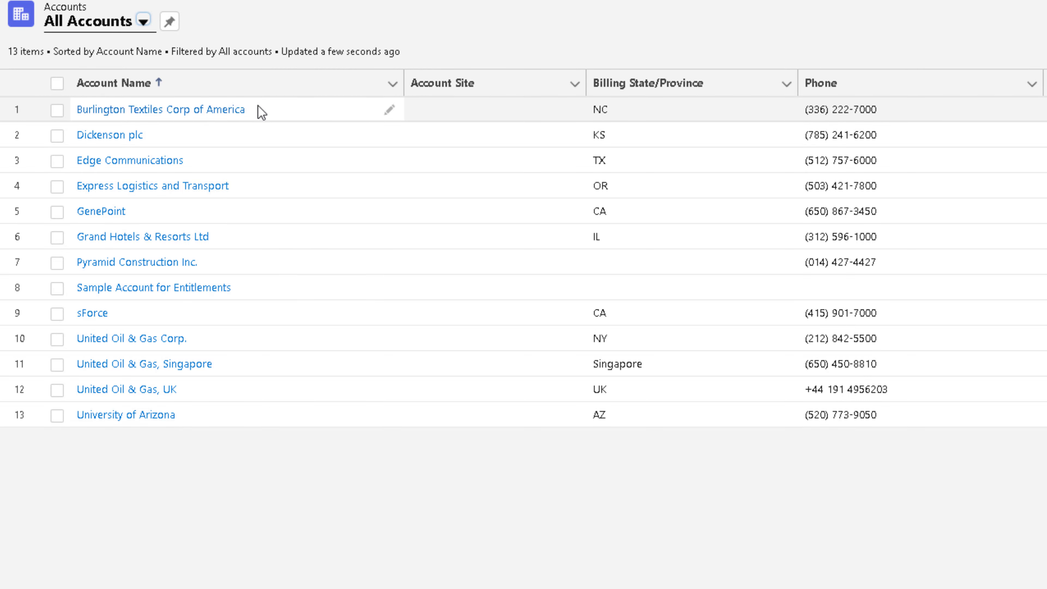
pyautogui.click(207, 112)
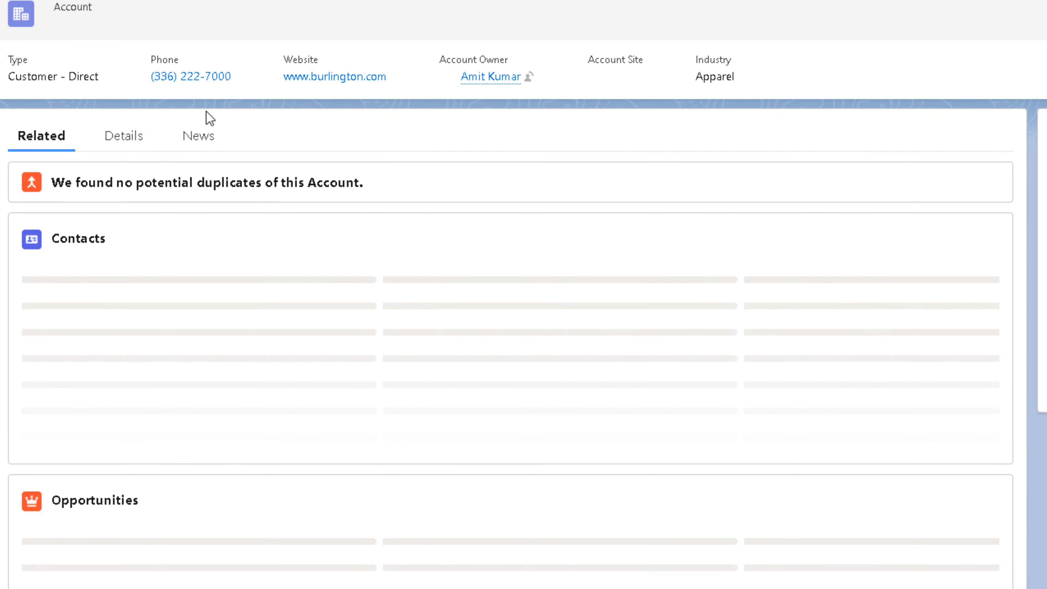
pyautogui.click(123, 144)
pyautogui.scroll(-5, 184, 183)
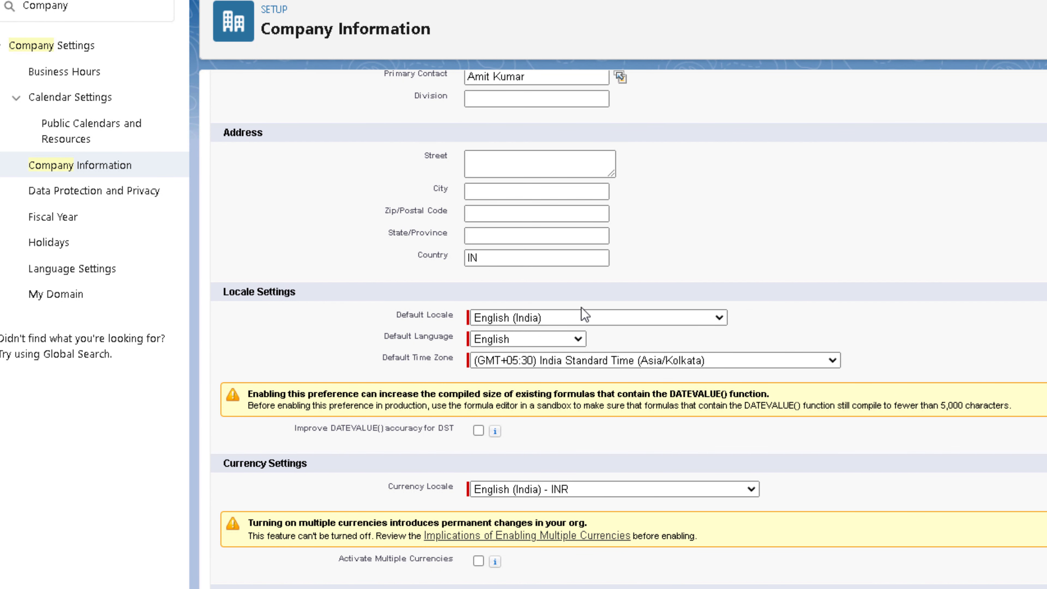
# Set the organization's Default Locale to English (United States) and save
pyautogui.click(648, 316)
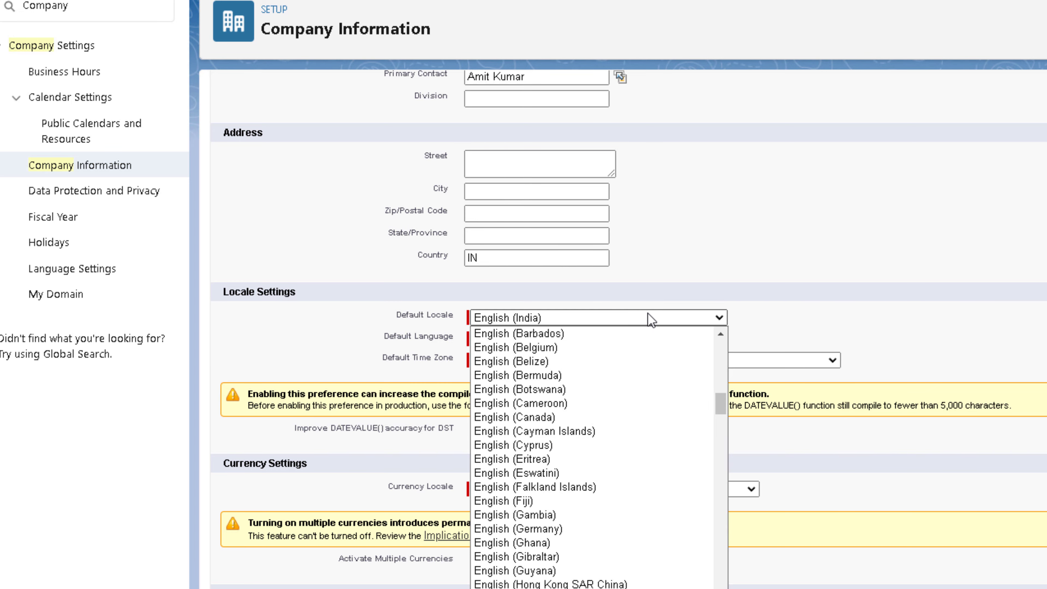
pyautogui.click(536, 398)
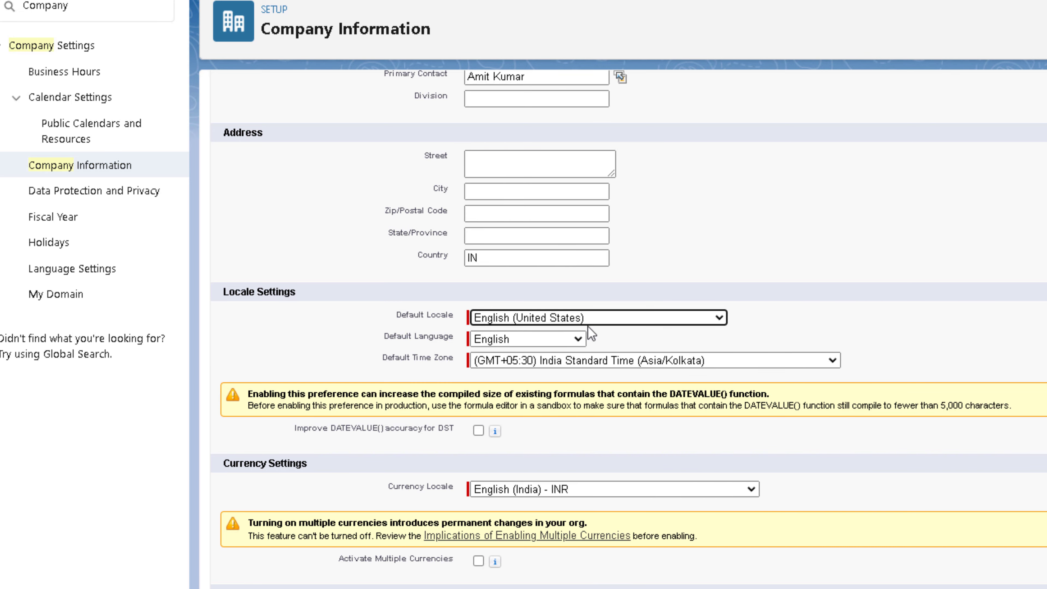
pyautogui.scroll(2, 785, 346)
pyautogui.scroll(-4, 771, 274)
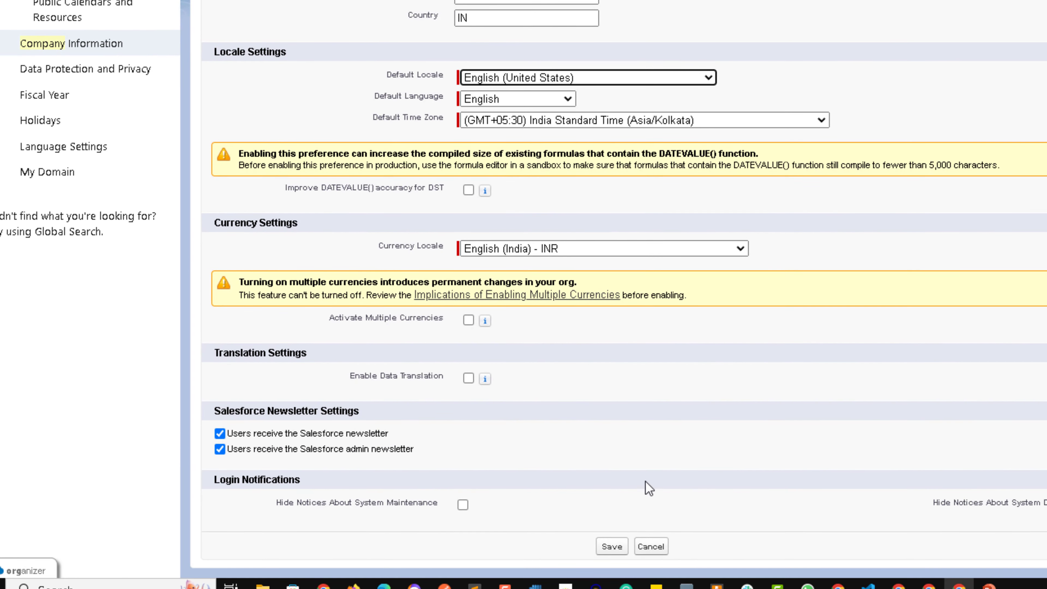
pyautogui.click(602, 547)
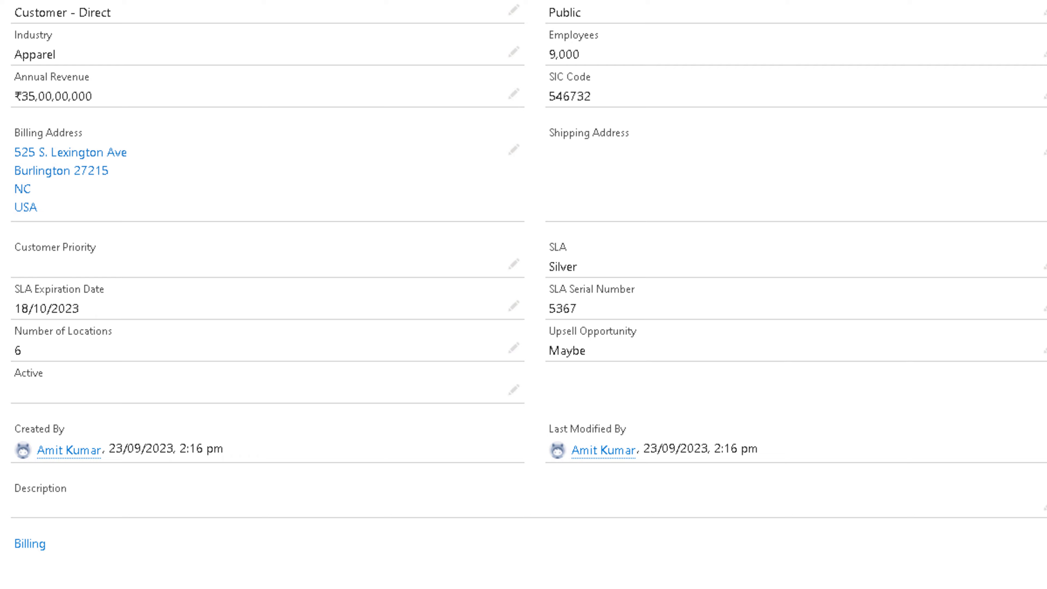
# Scroll through the Burlington account's detail fields to review Annual Revenue
pyautogui.scroll(-5, 183, 203)
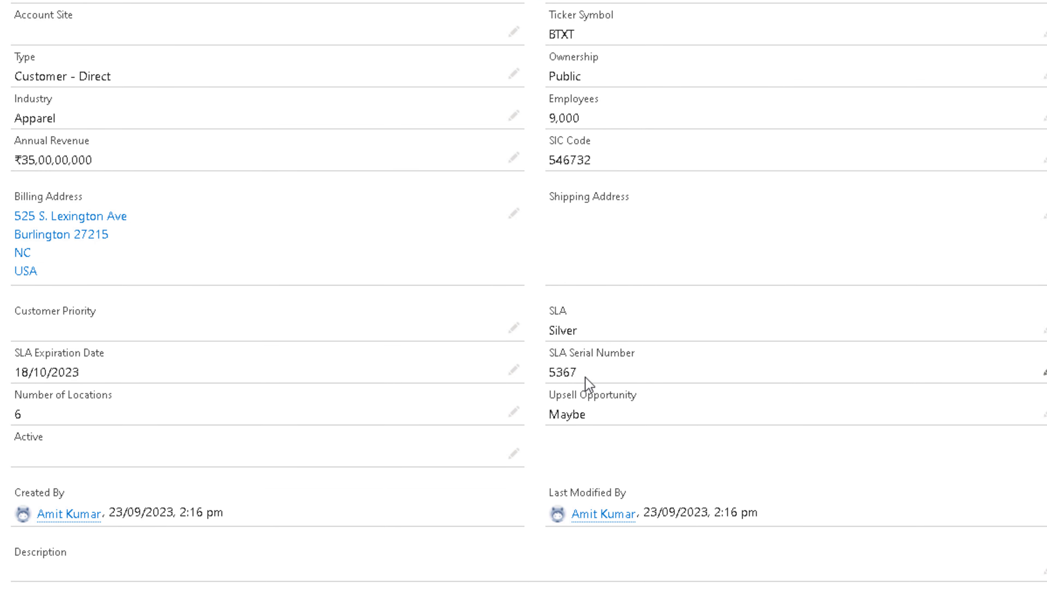
pyautogui.scroll(5, 586, 386)
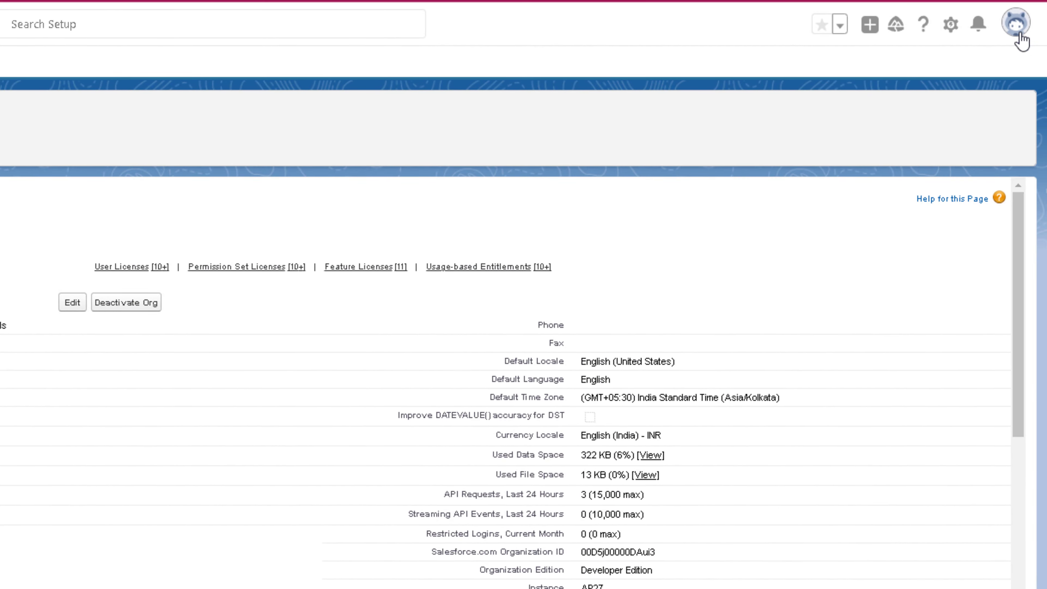
# Change your personal locale to English (United States) in Language & Time Zone and save
pyautogui.click(1018, 33)
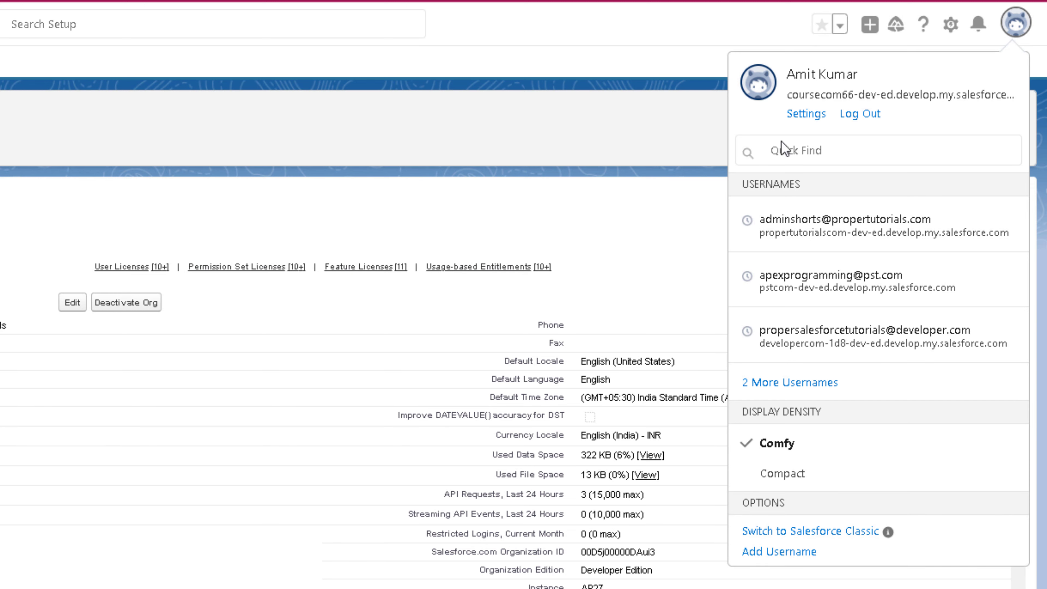
pyautogui.click(820, 117)
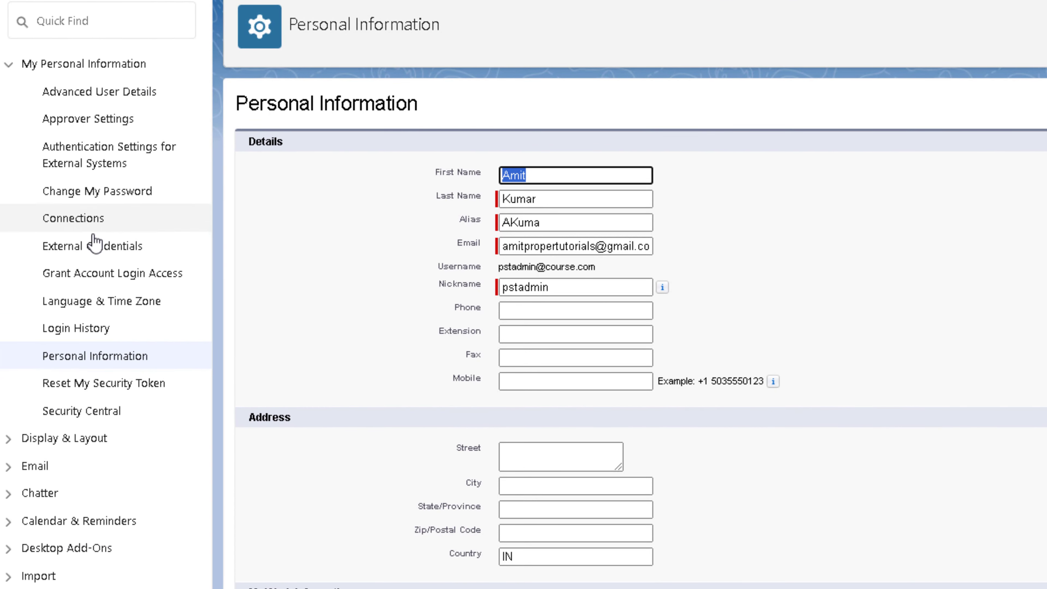
pyautogui.click(89, 309)
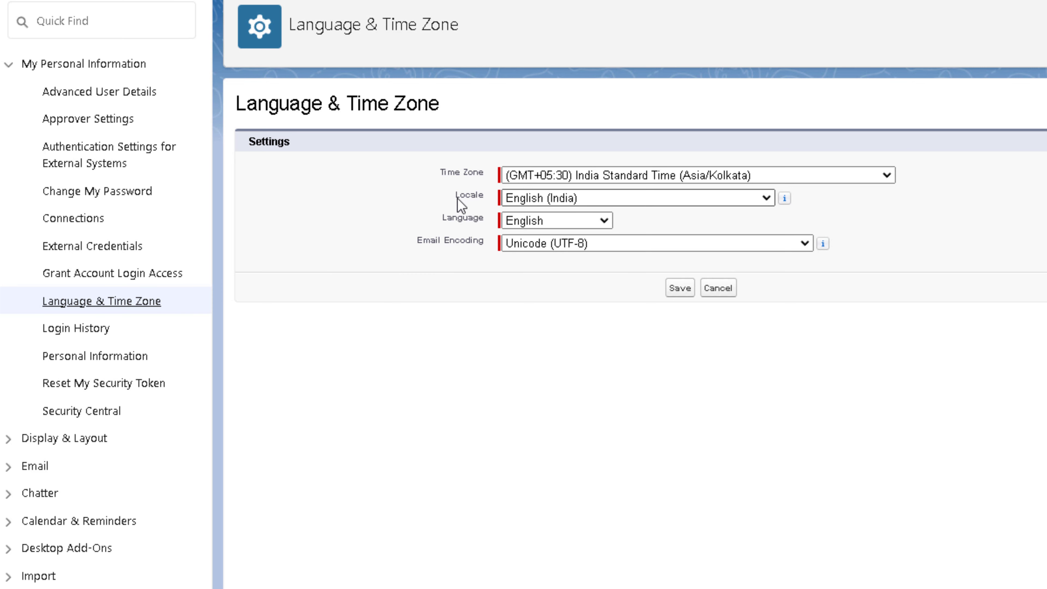
pyautogui.click(686, 198)
pyautogui.scroll(-10, 583, 322)
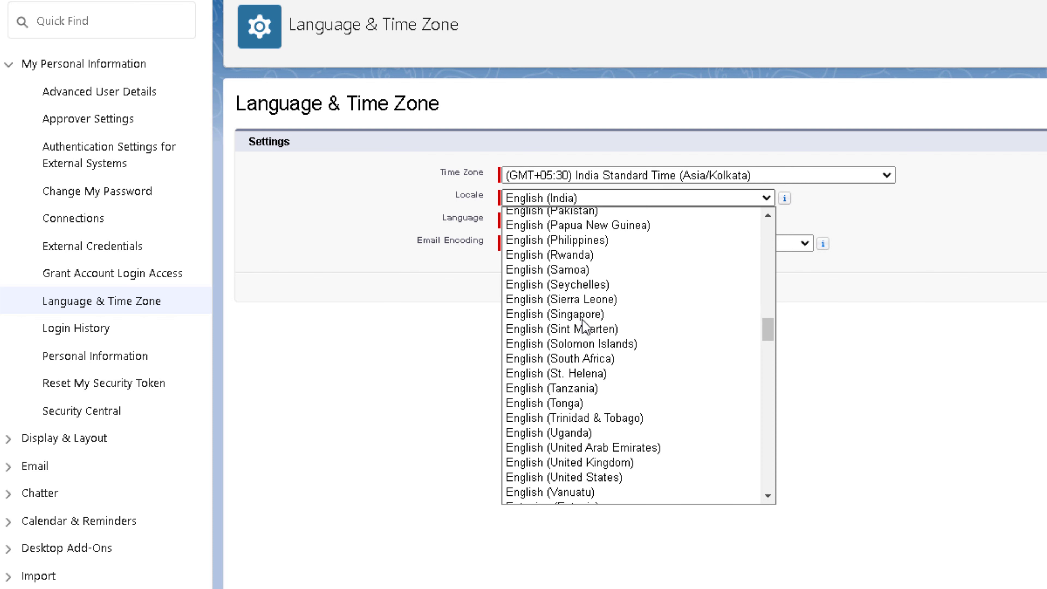
pyautogui.click(563, 477)
pyautogui.click(676, 290)
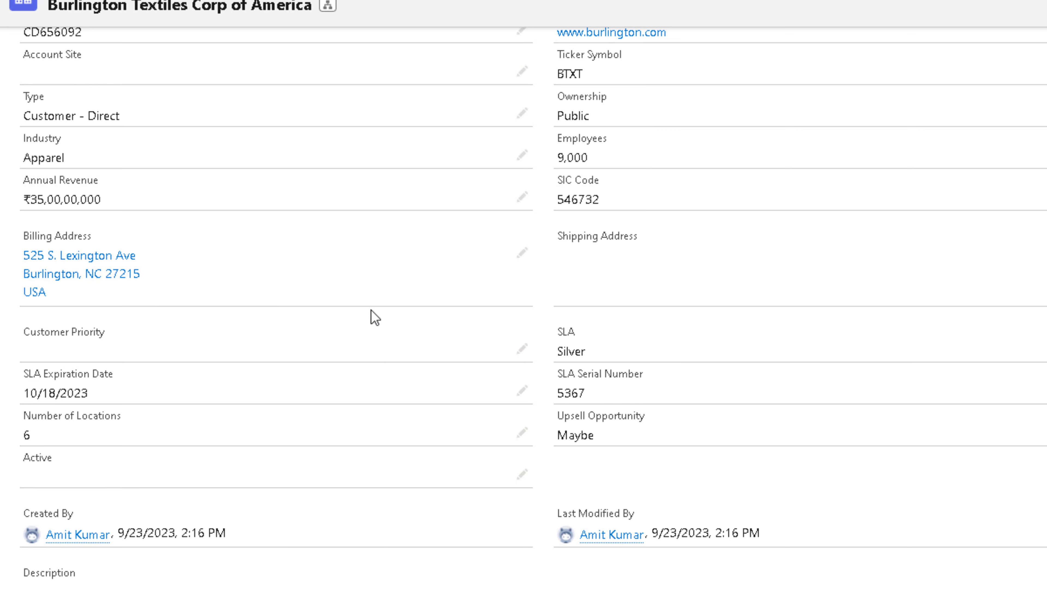
# Scroll back up the Burlington Textiles account record
pyautogui.scroll(6, 667, 491)
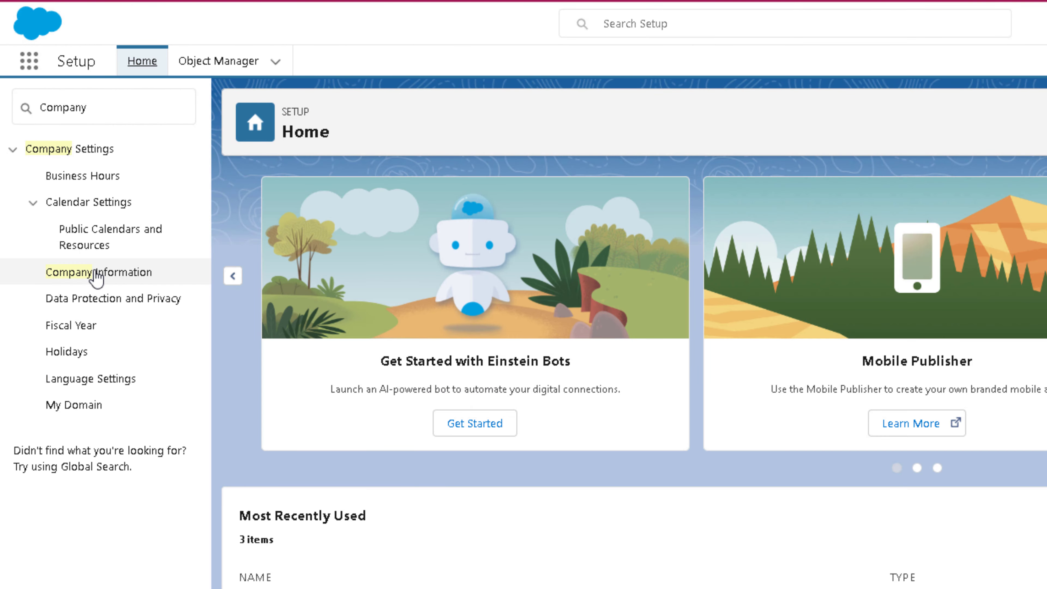
# Set the organization's Default Language to German in Company Information, then reload the page
pyautogui.click(96, 275)
pyautogui.click(663, 299)
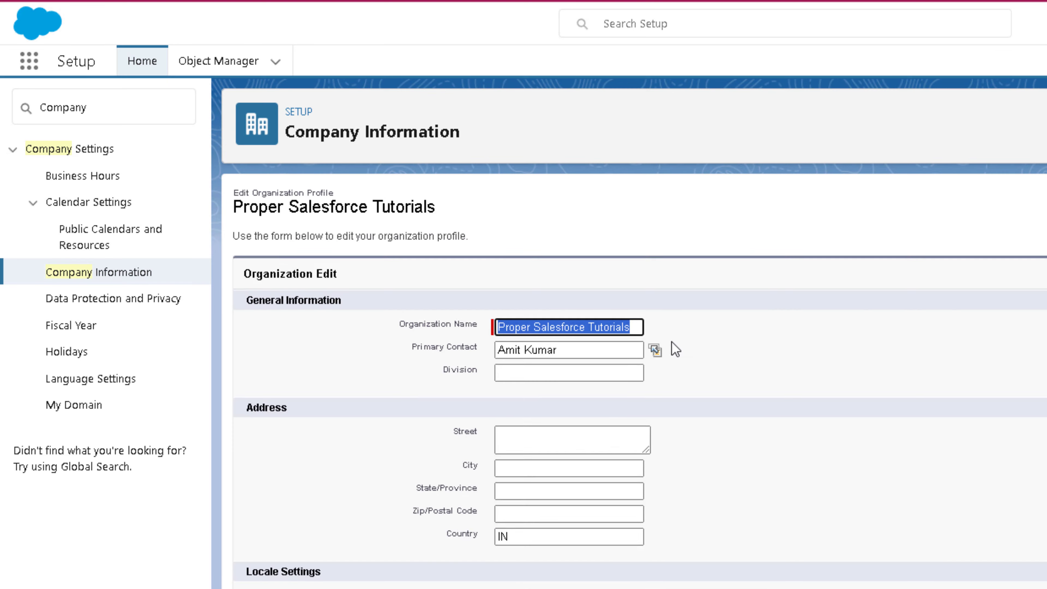
pyautogui.scroll(-4, 679, 371)
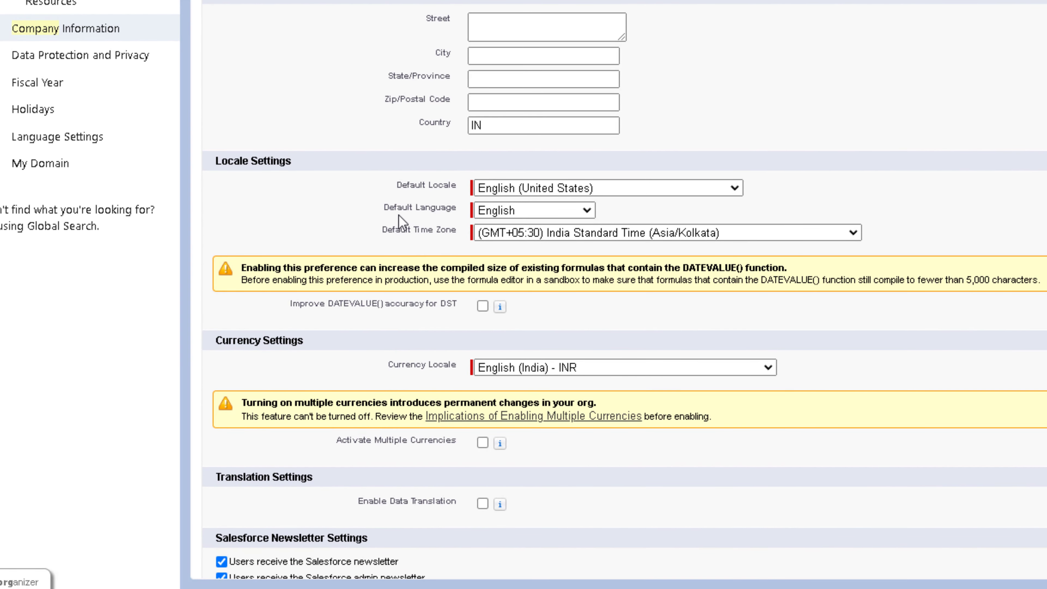
pyautogui.click(502, 216)
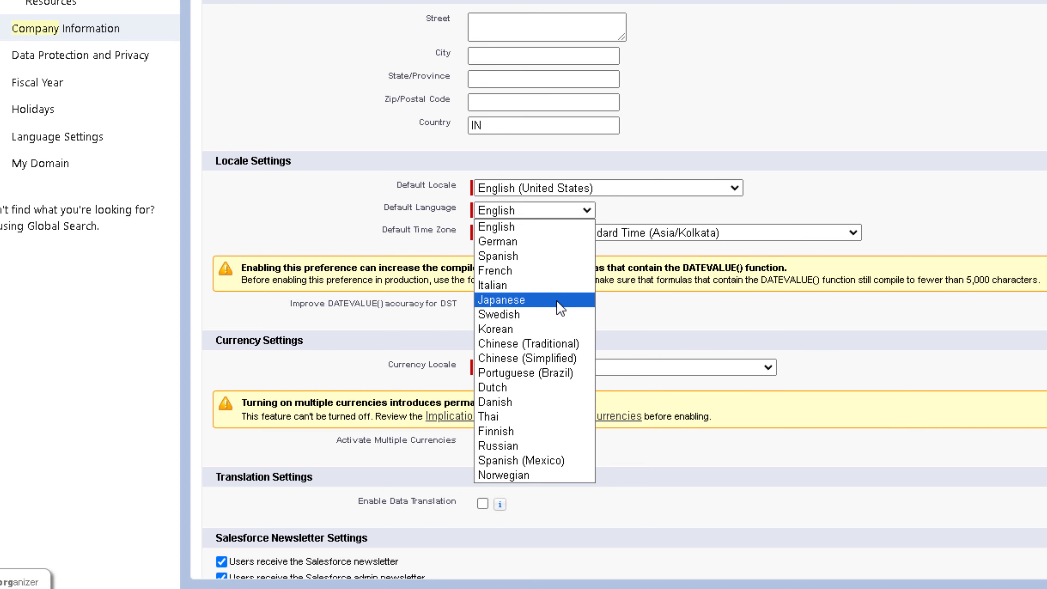
pyautogui.click(497, 241)
pyautogui.scroll(4, 642, 159)
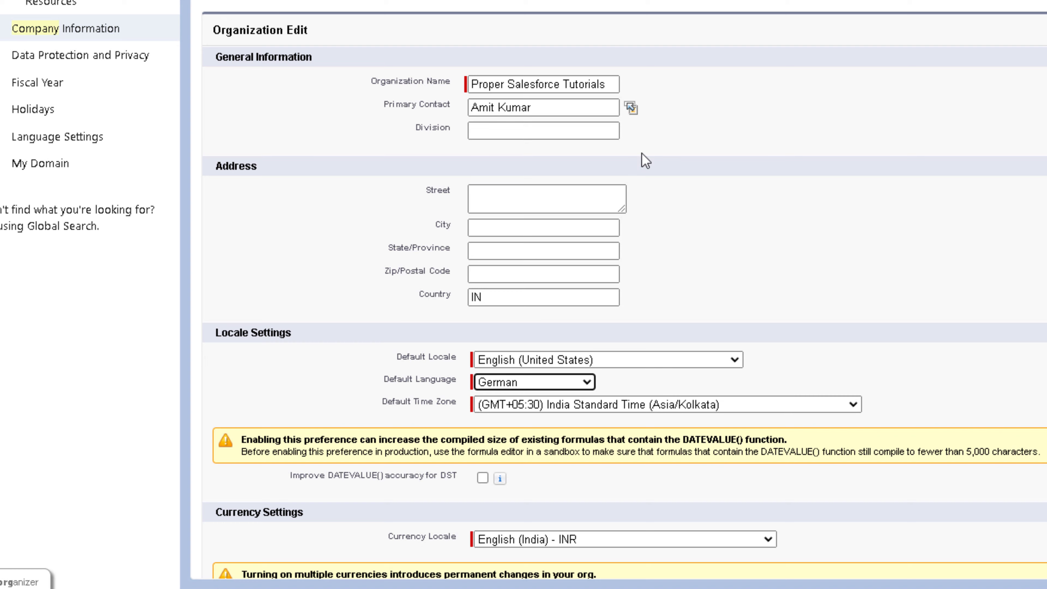
pyautogui.scroll(-2, 695, 136)
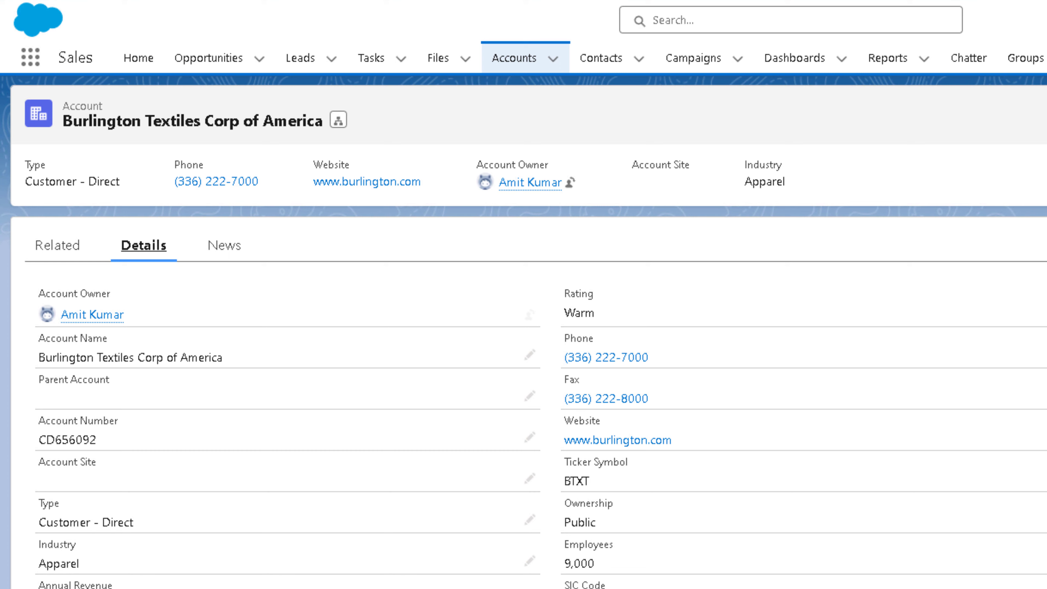
pyautogui.press('F5')
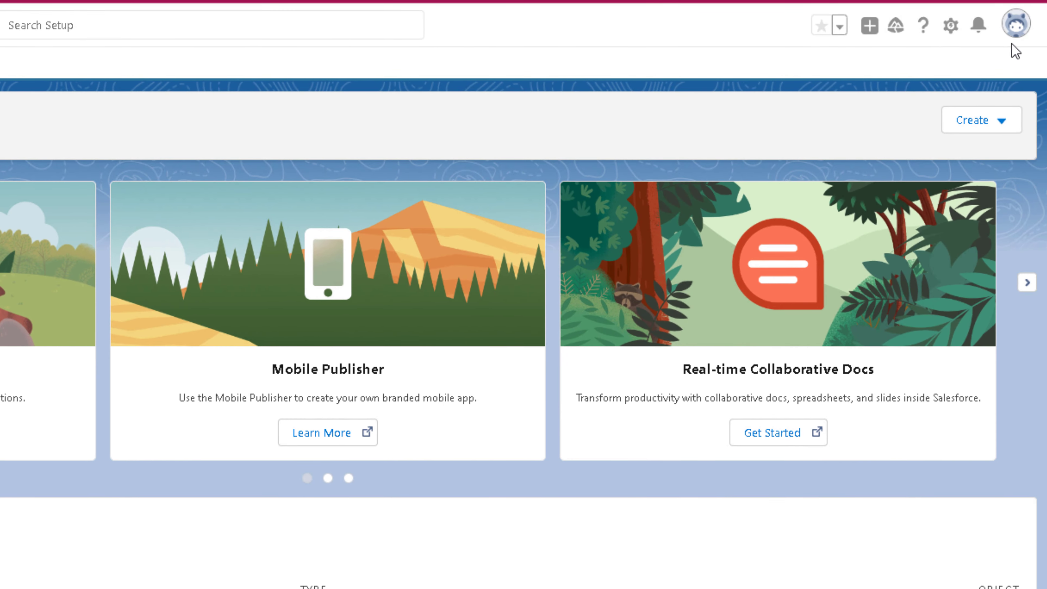
# Change your personal language to Deutsch in Language & Time Zone and save it
pyautogui.click(1019, 39)
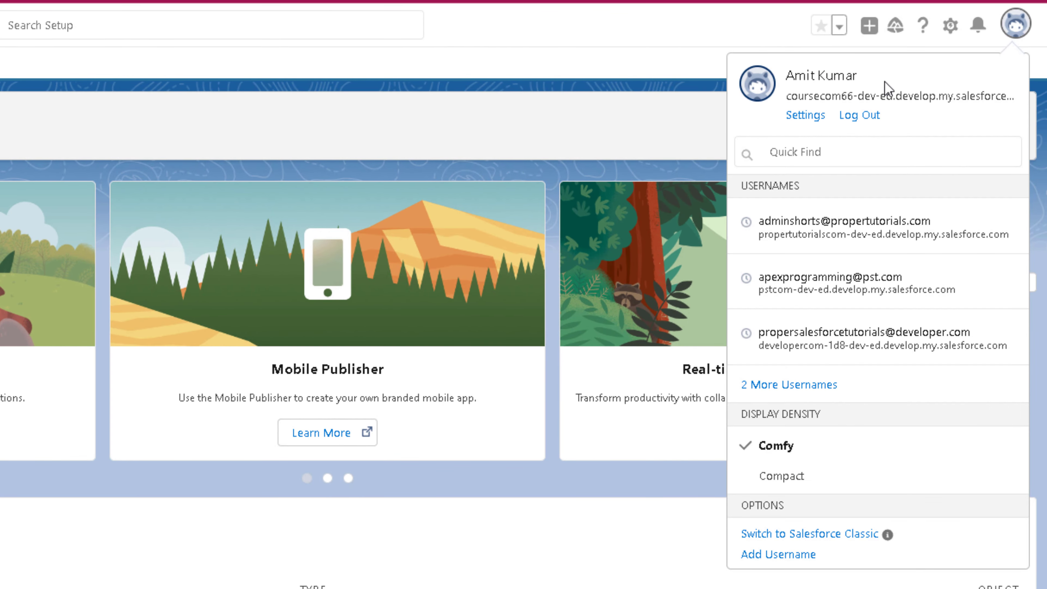
pyautogui.click(803, 113)
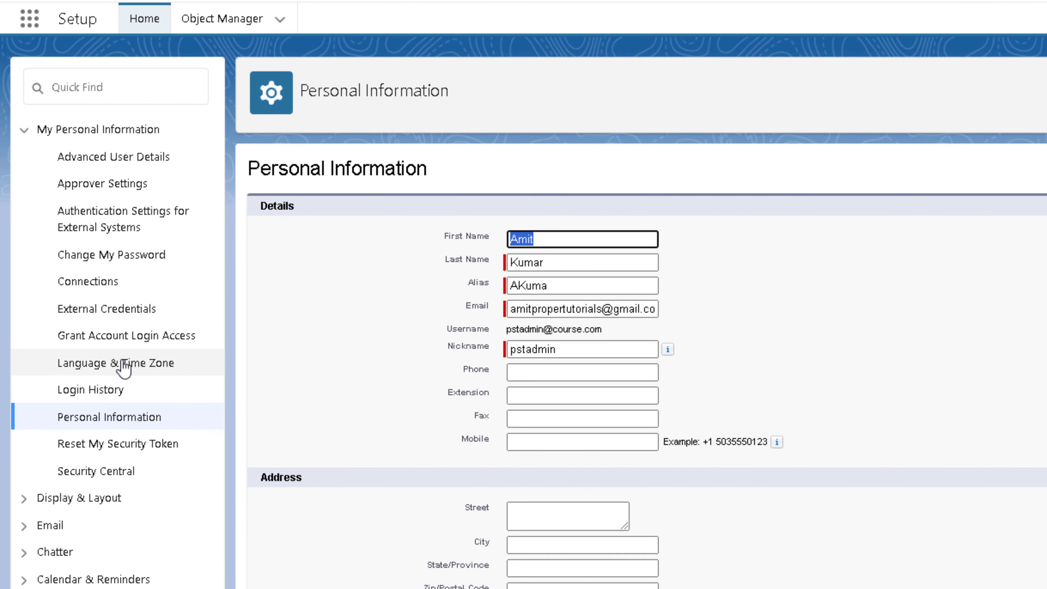
pyautogui.click(122, 364)
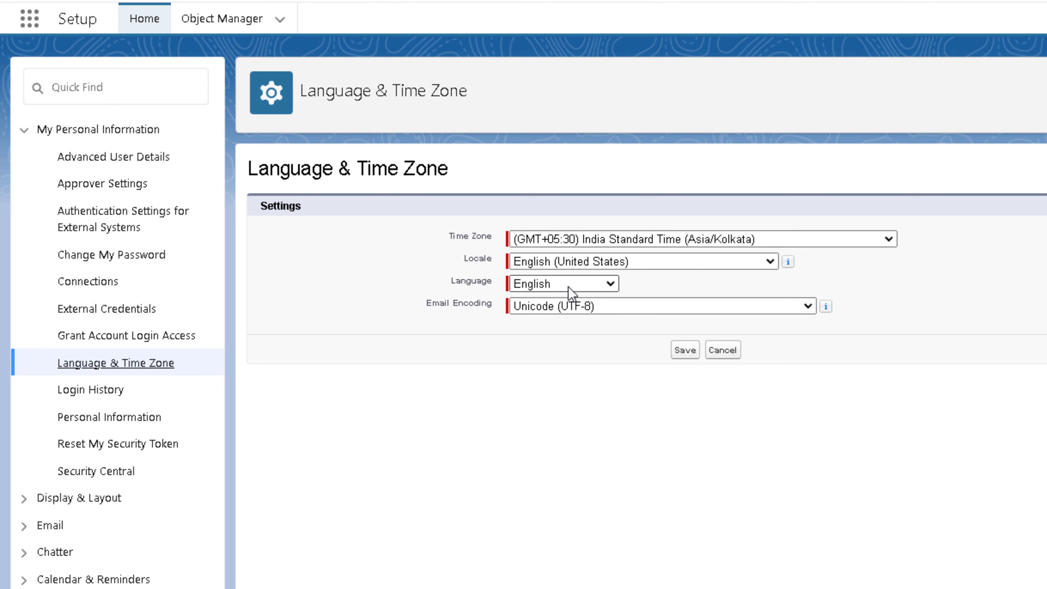
pyautogui.click(569, 287)
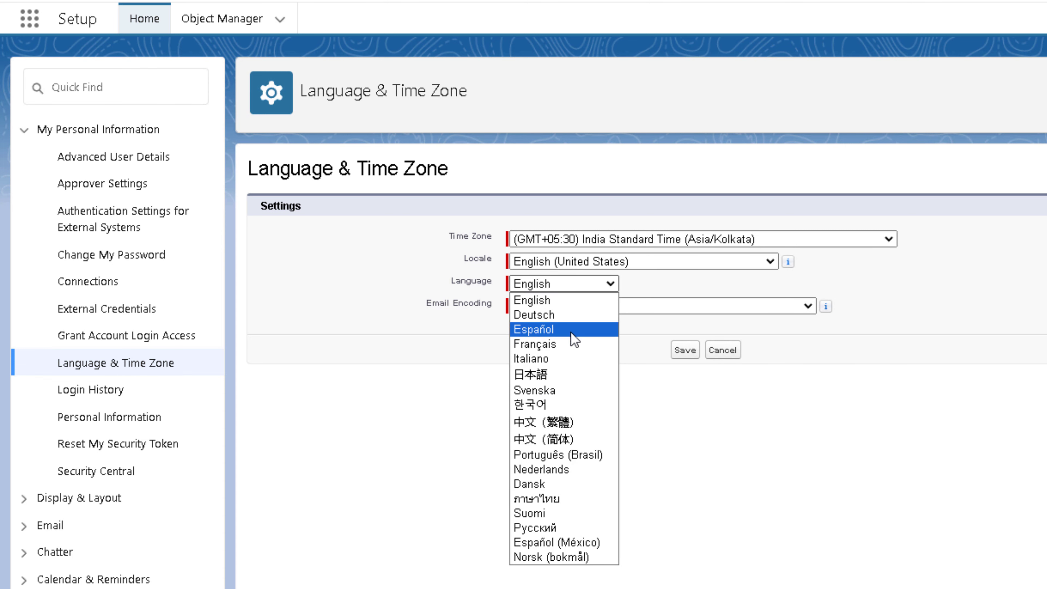
pyautogui.click(575, 317)
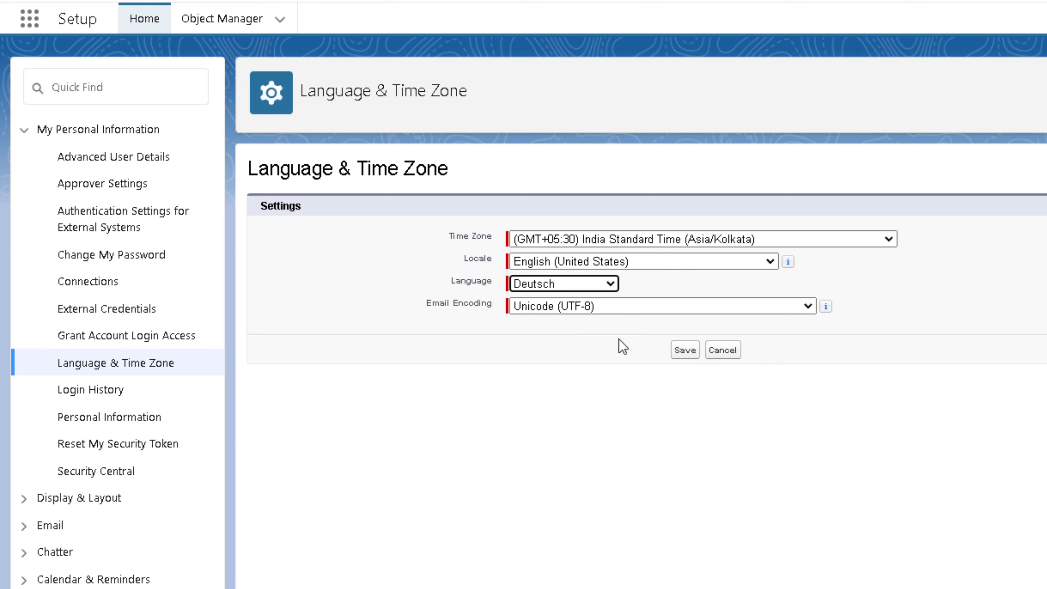
pyautogui.click(681, 352)
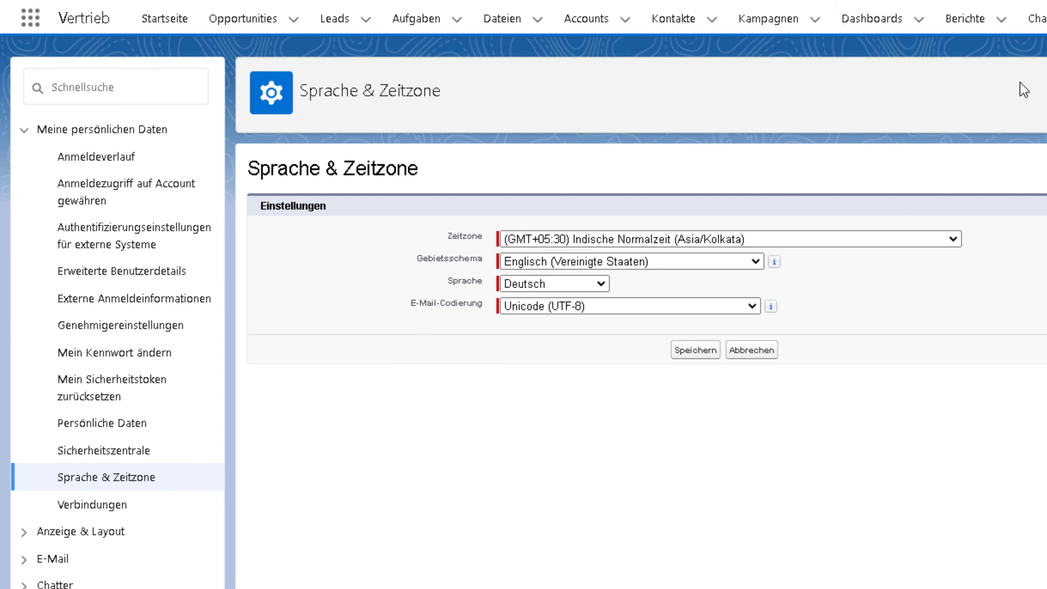
pyautogui.click(564, 285)
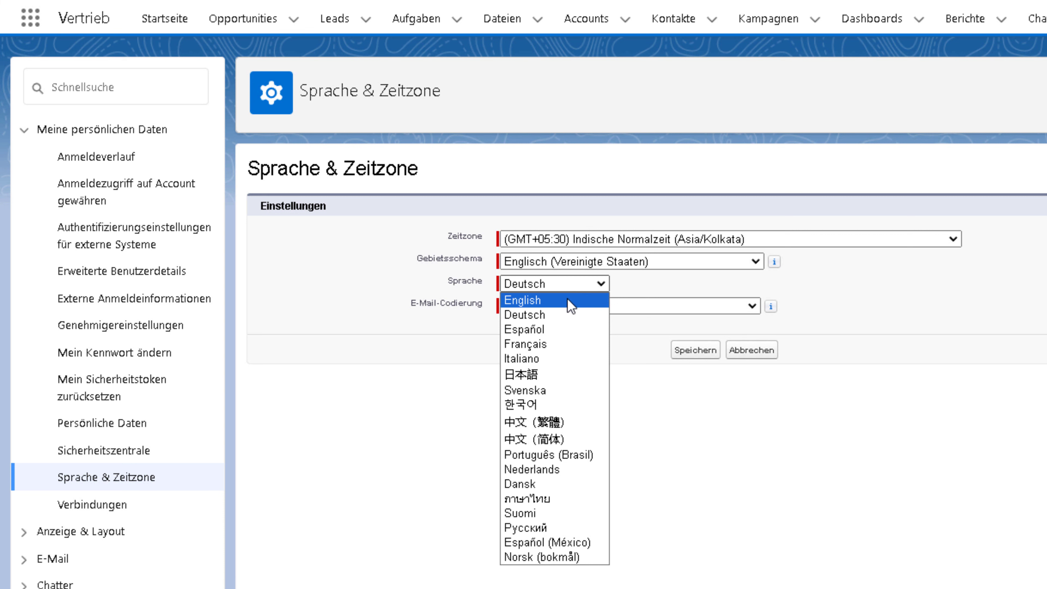
# Switch your personal language back to English, save, and reload the page
pyautogui.click(571, 300)
pyautogui.click(684, 358)
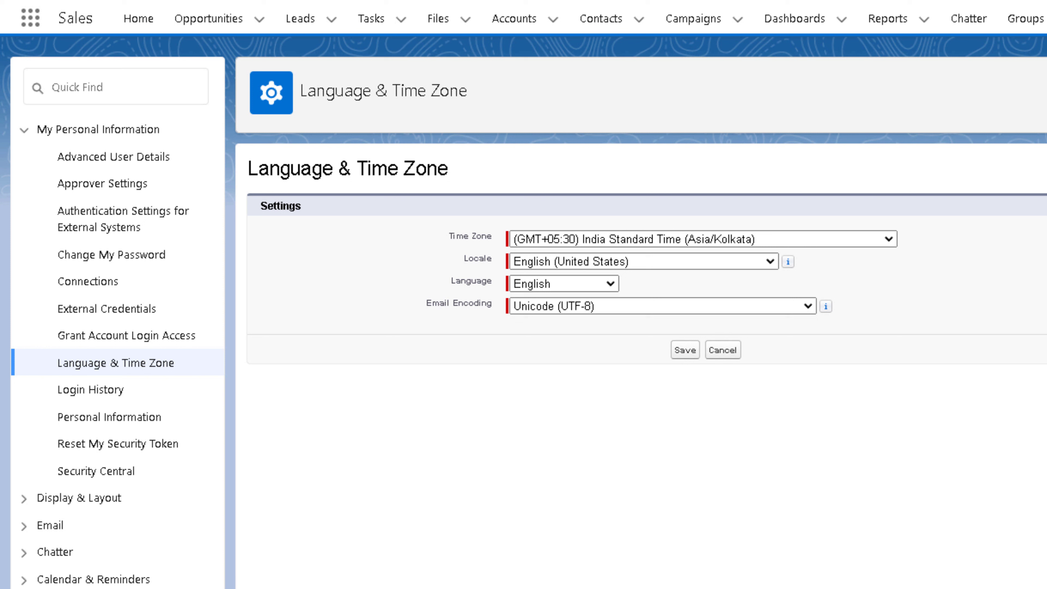
pyautogui.press('F5')
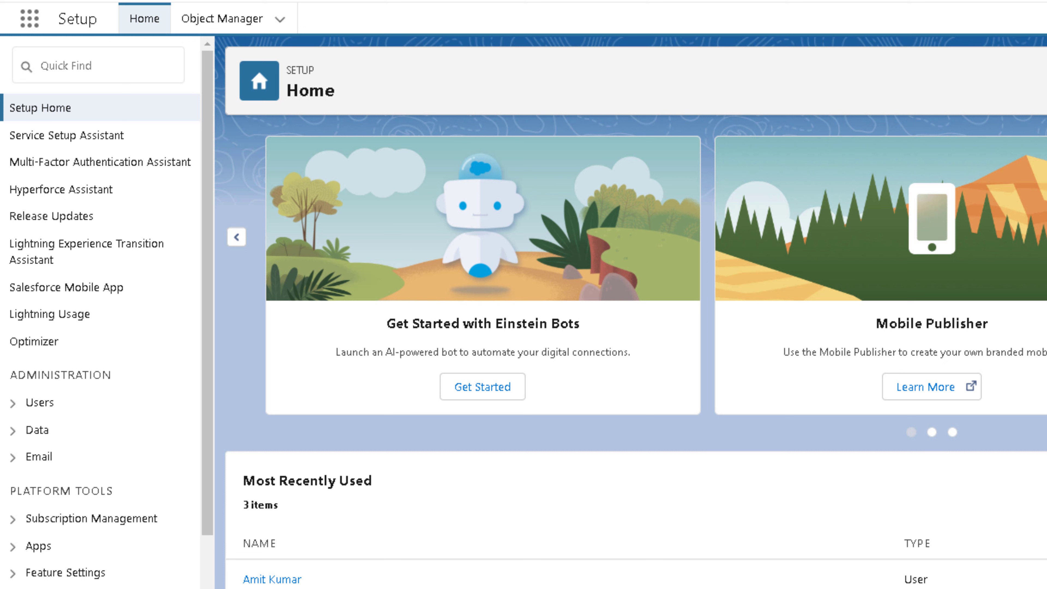
# Search Setup for 'Language' and open the organization's Language Settings page
pyautogui.click(69, 64)
pyautogui.write('L')
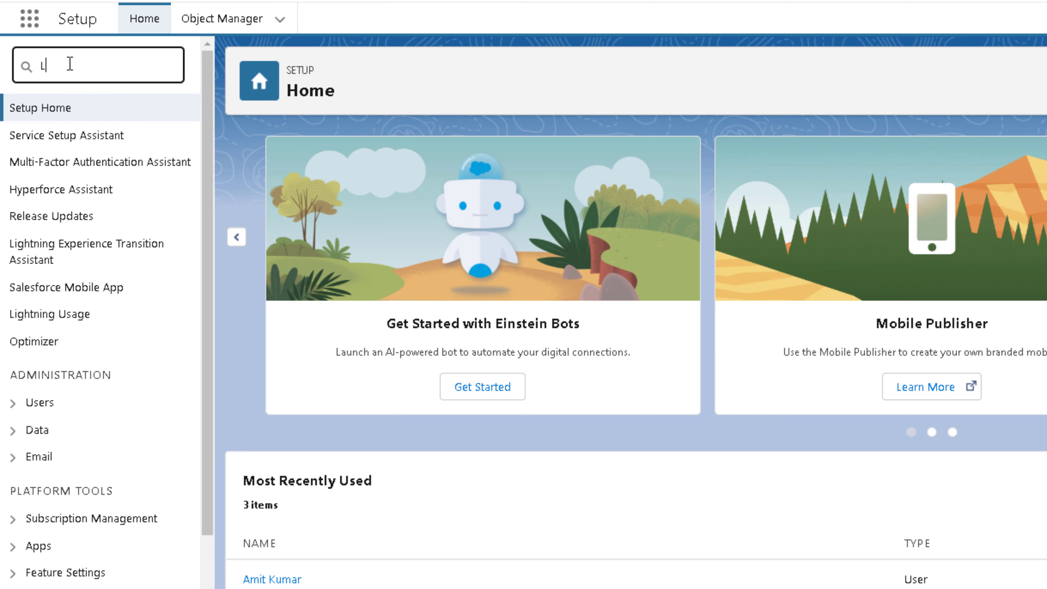
pyautogui.write('anguage')
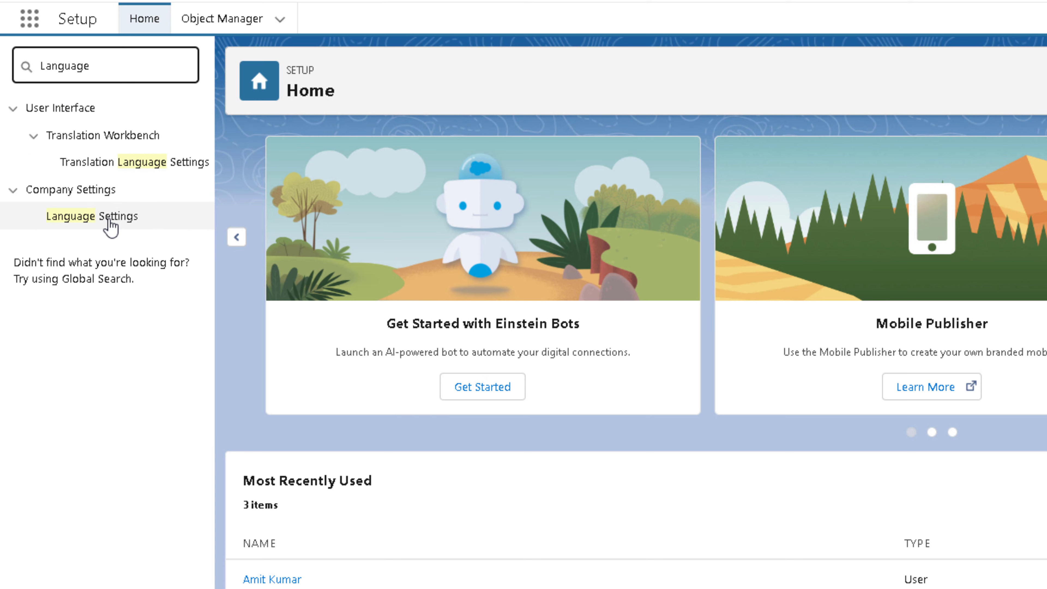
pyautogui.click(108, 218)
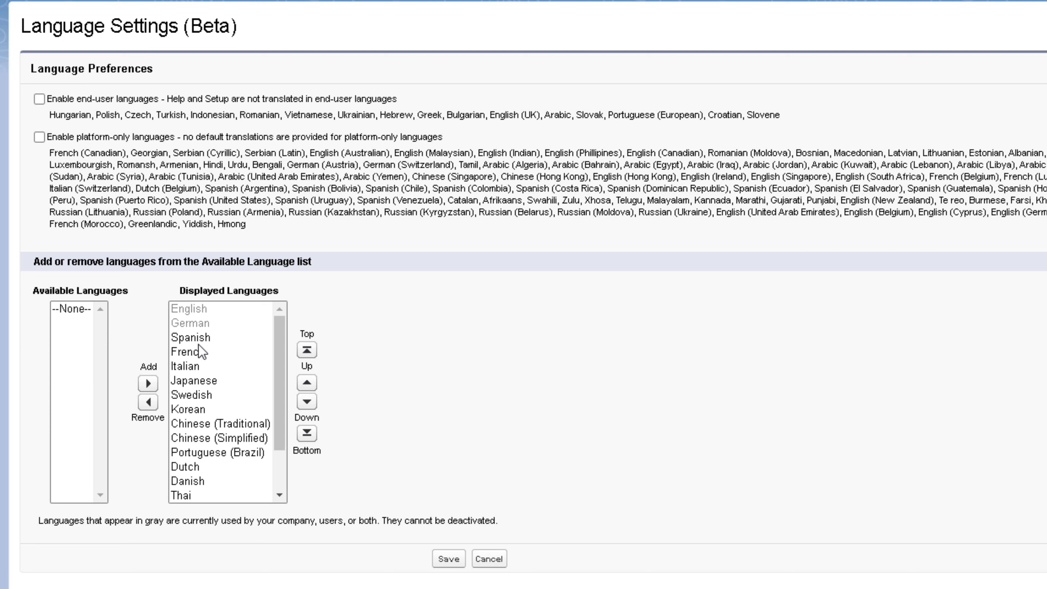
pyautogui.scroll(-2, 206, 393)
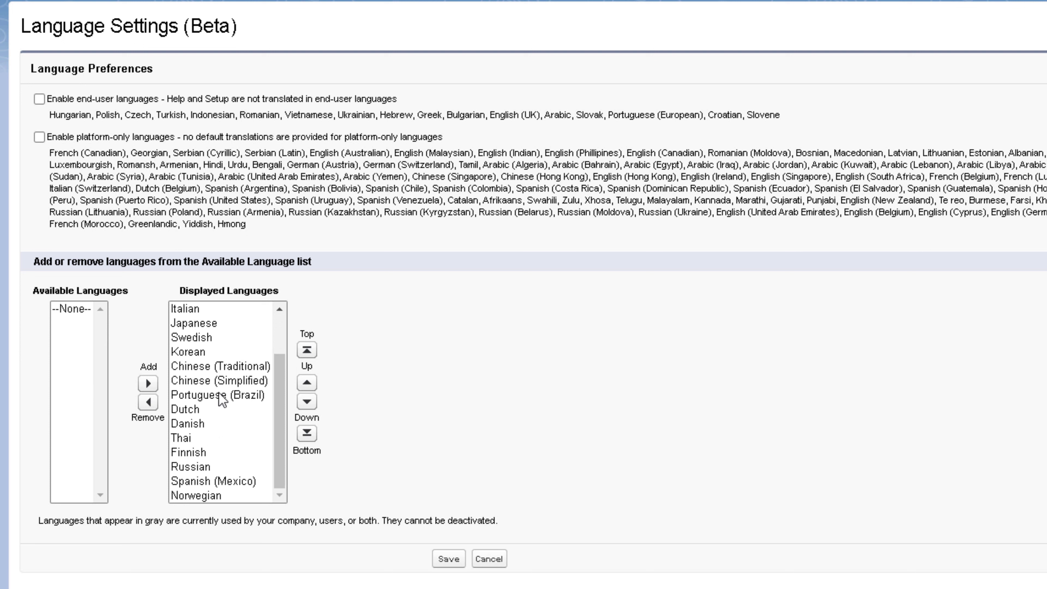
pyautogui.scroll(2, 208, 469)
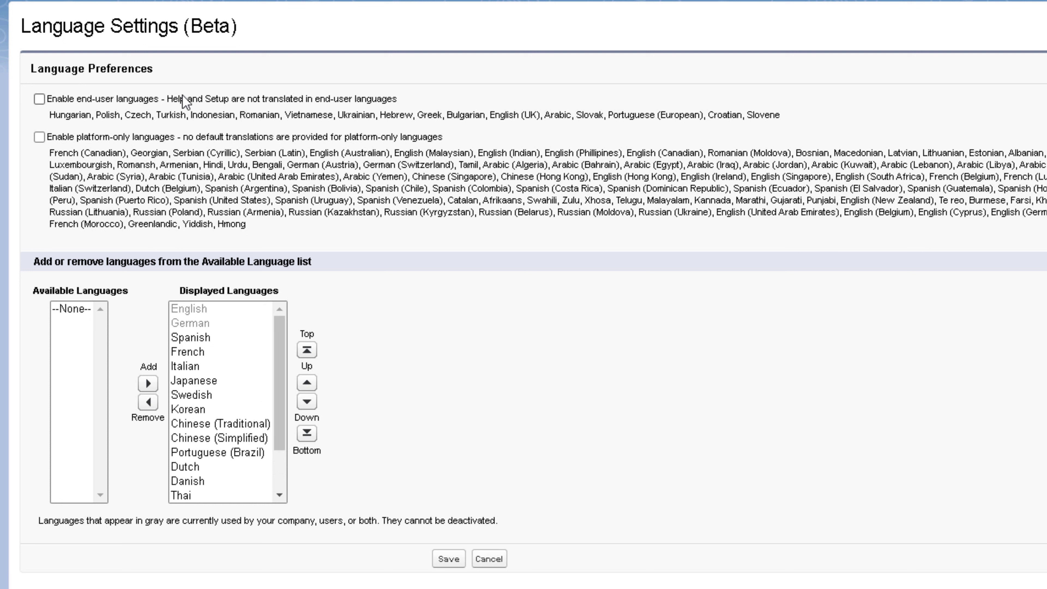
# Enable end-user and platform-only languages, then review the Available Languages list
pyautogui.click(39, 99)
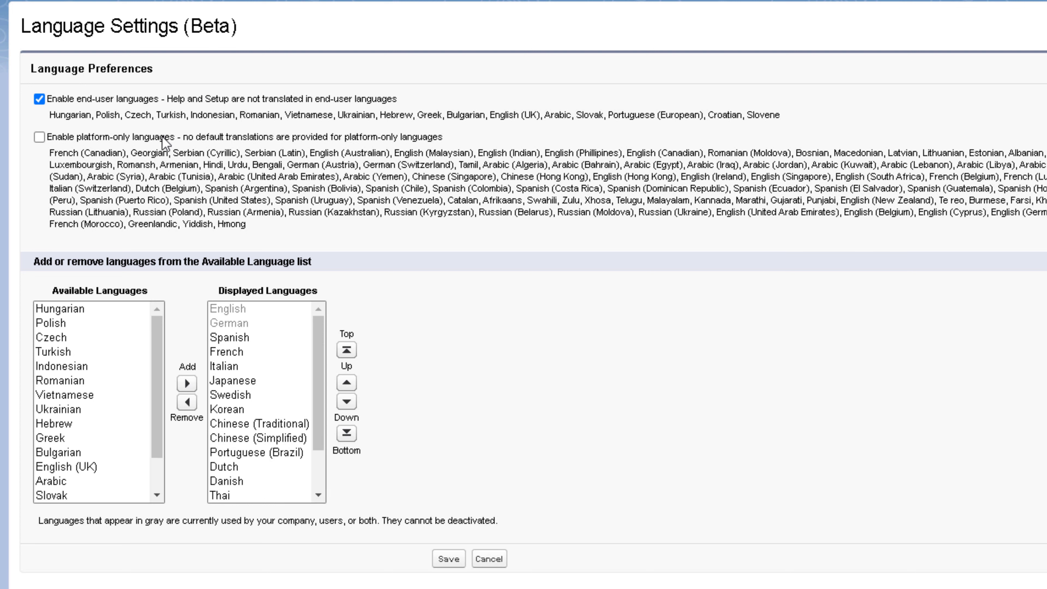
pyautogui.scroll(-1, 86, 355)
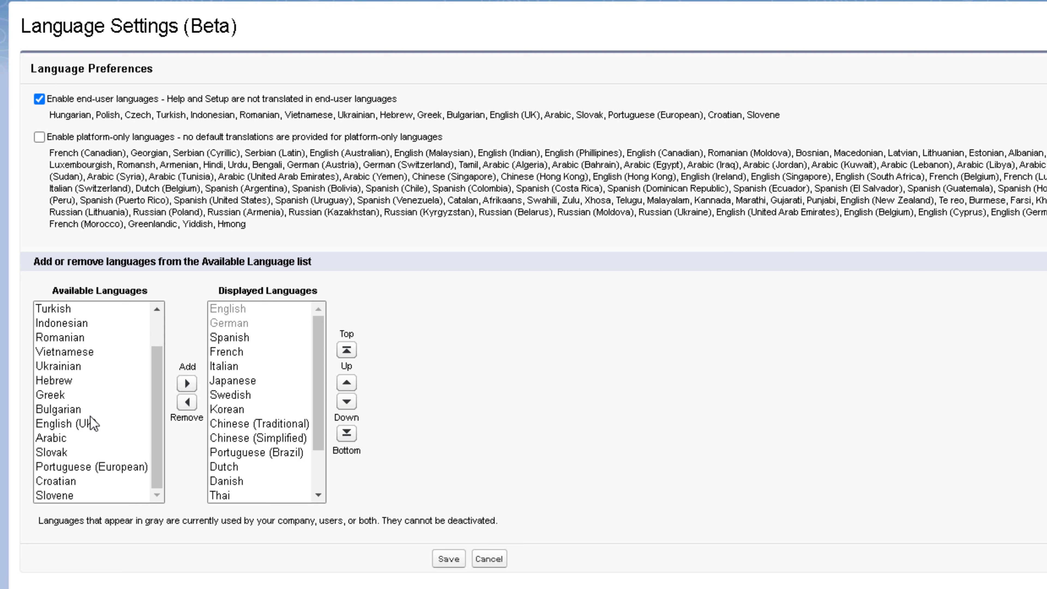
pyautogui.scroll(1, 90, 423)
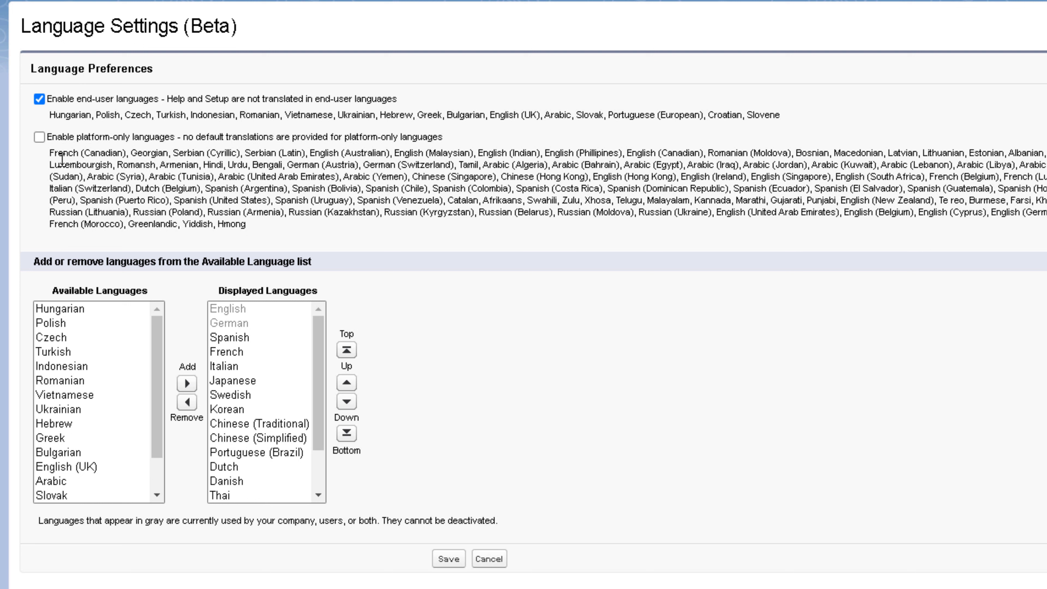
pyautogui.click(39, 137)
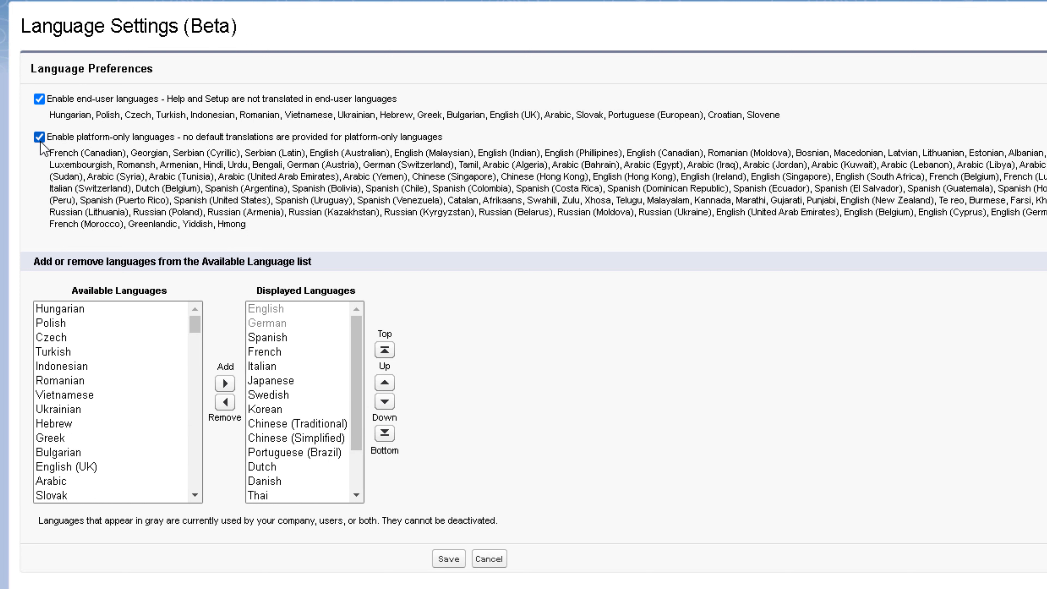
pyautogui.scroll(-8, 105, 392)
pyautogui.scroll(-20, 104, 389)
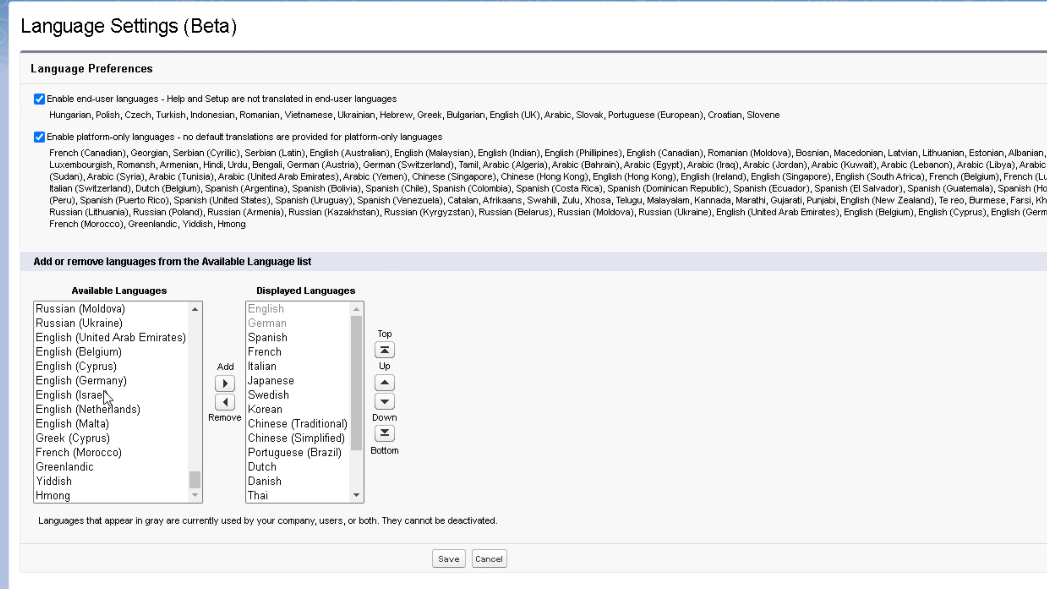
pyautogui.scroll(15, 106, 397)
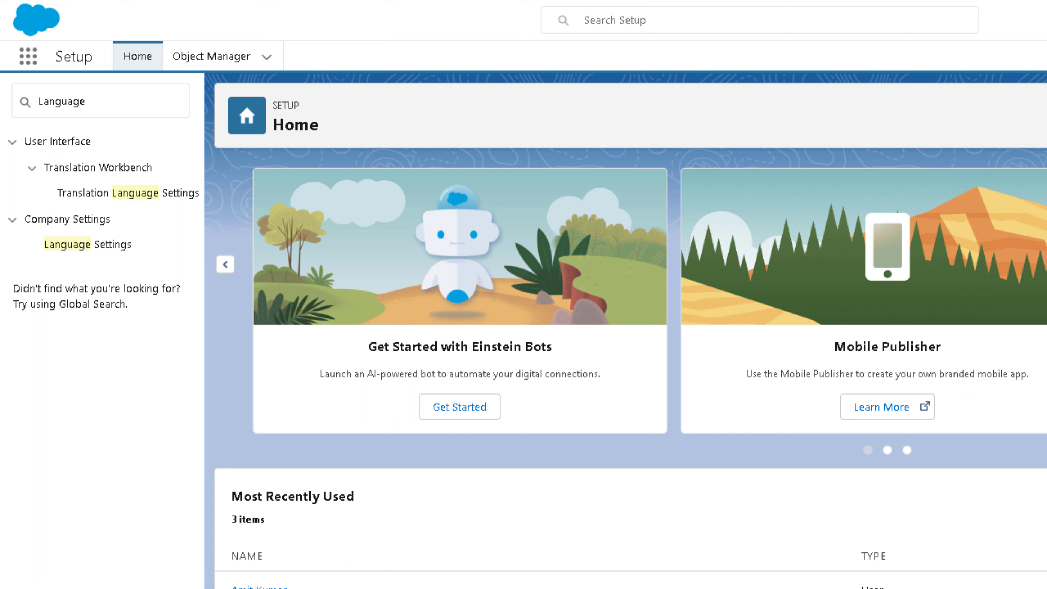
# Search 'company' and open Company Information, reviewing default language German and locale English (United States)
pyautogui.click(57, 103)
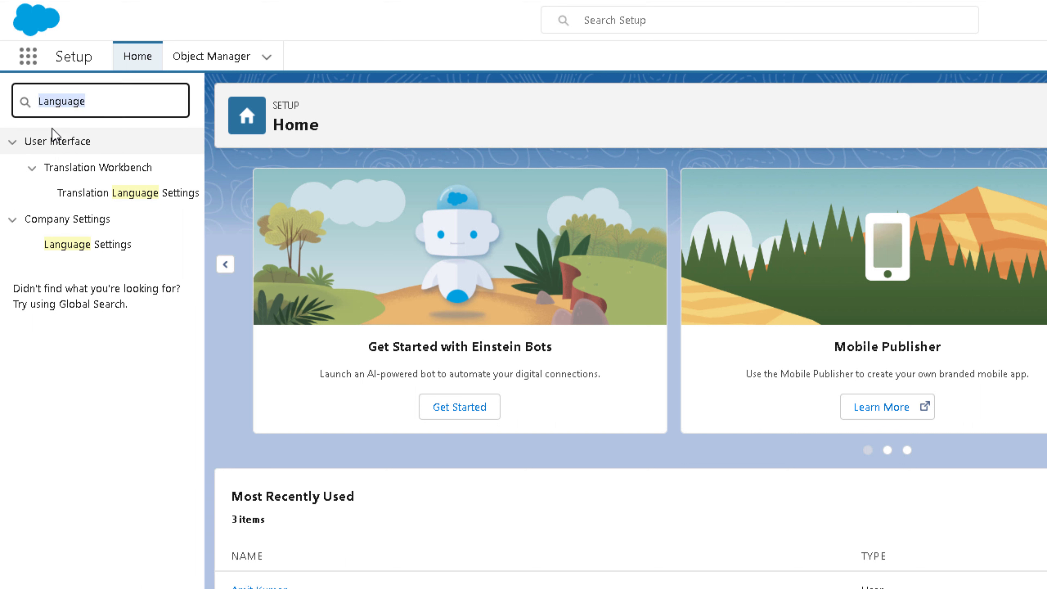
pyautogui.write('company')
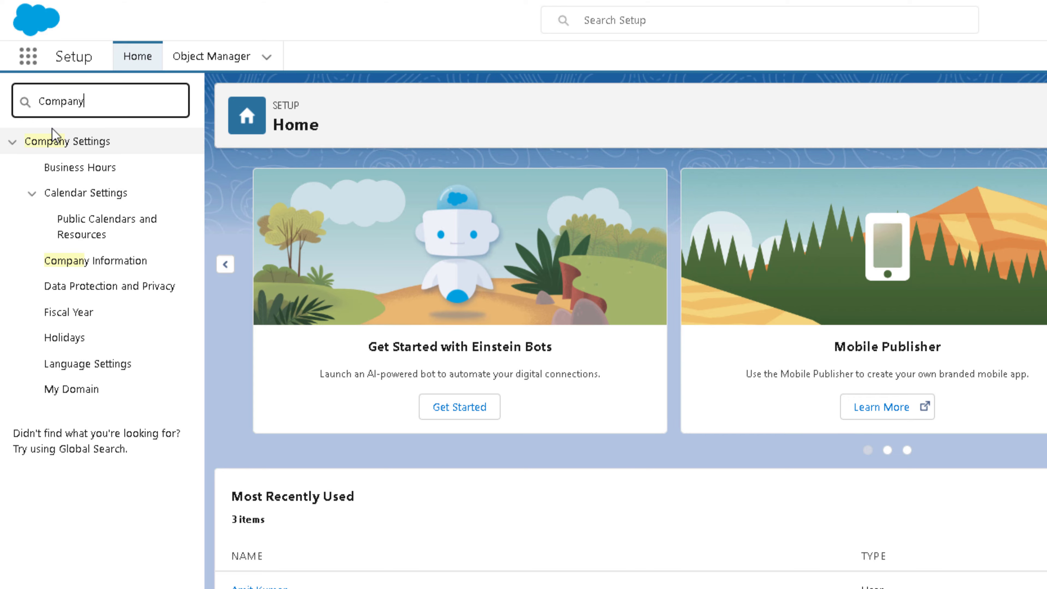
pyautogui.click(116, 267)
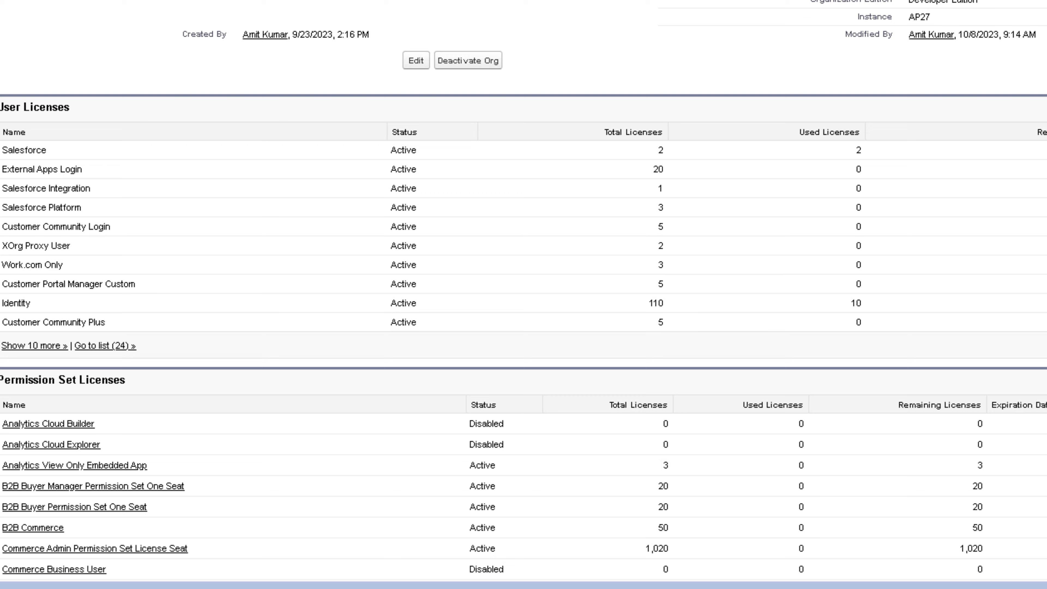
pyautogui.scroll(-3, 607, 346)
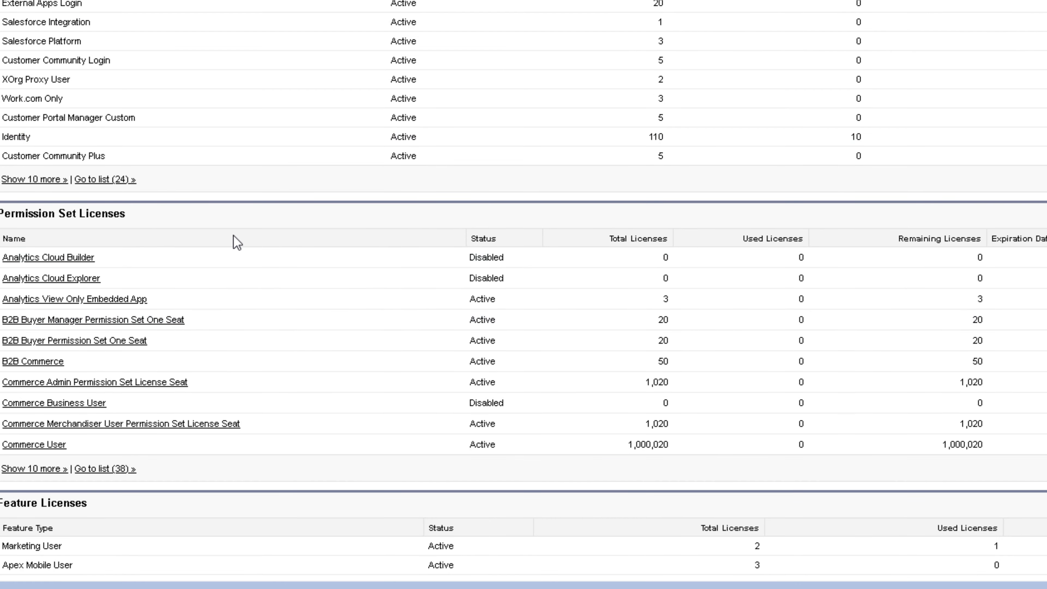
pyautogui.scroll(-5, 237, 242)
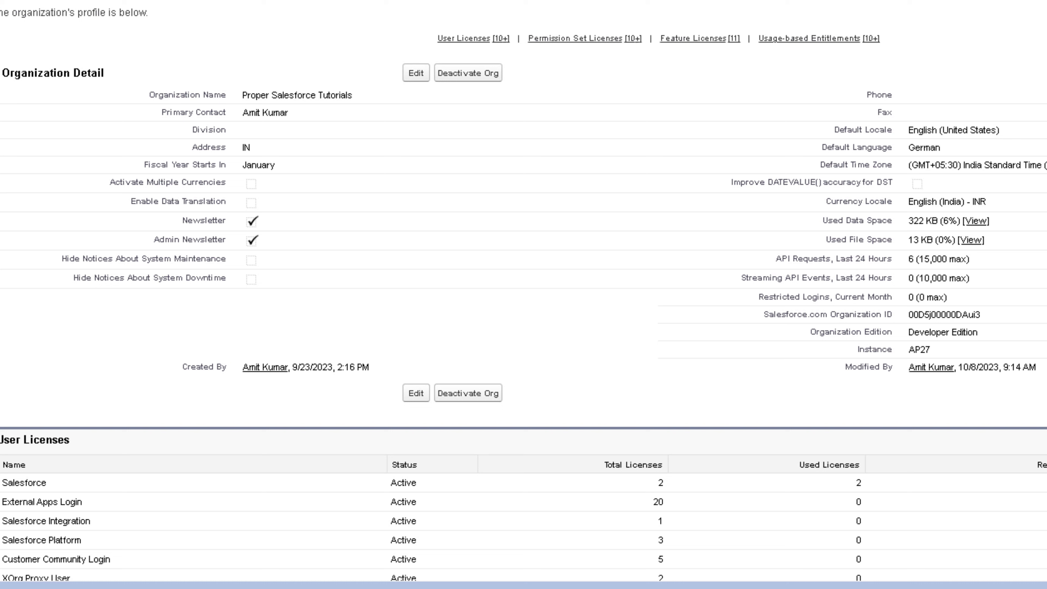
pyautogui.click(425, 78)
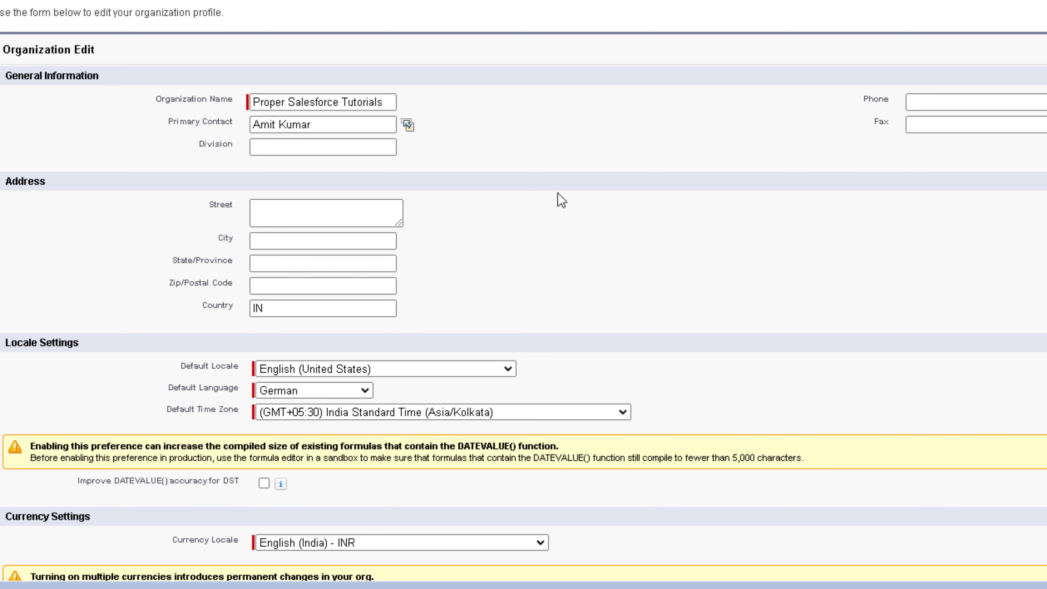
pyautogui.scroll(-4, 561, 201)
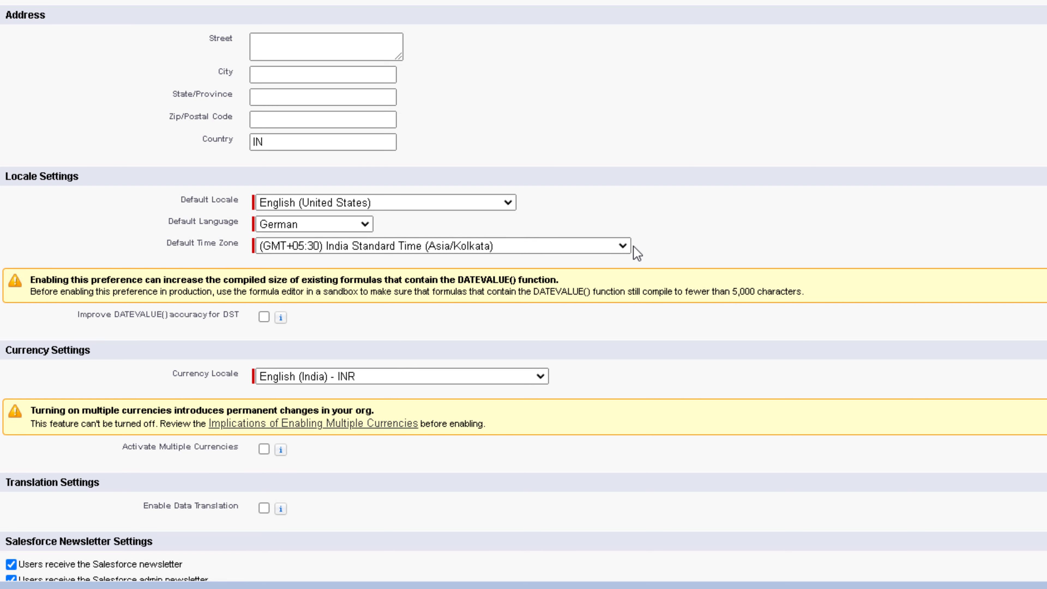
pyautogui.click(598, 246)
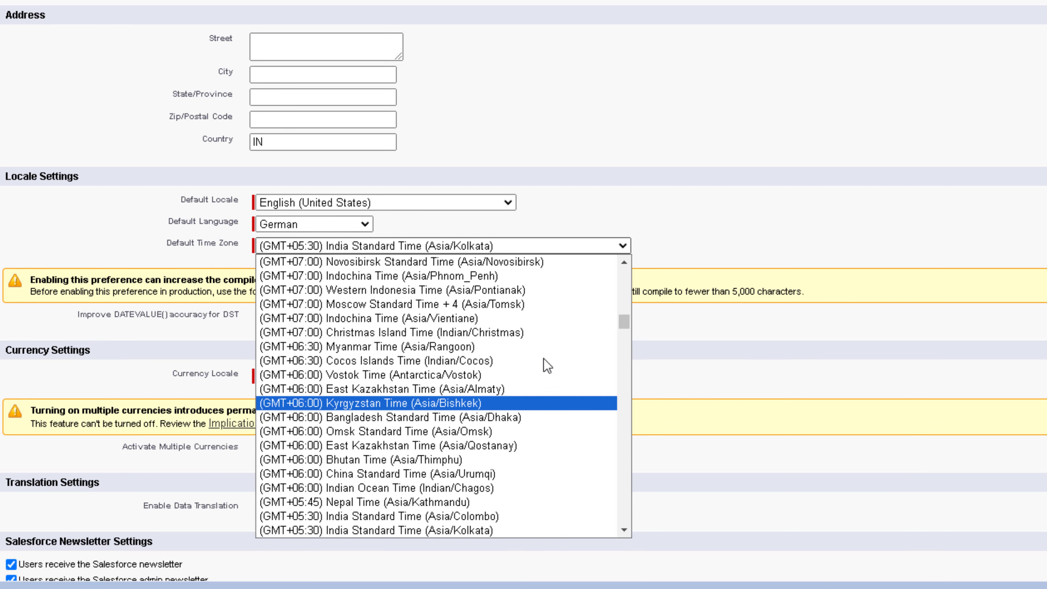
pyautogui.click(814, 194)
pyautogui.scroll(4, 783, 190)
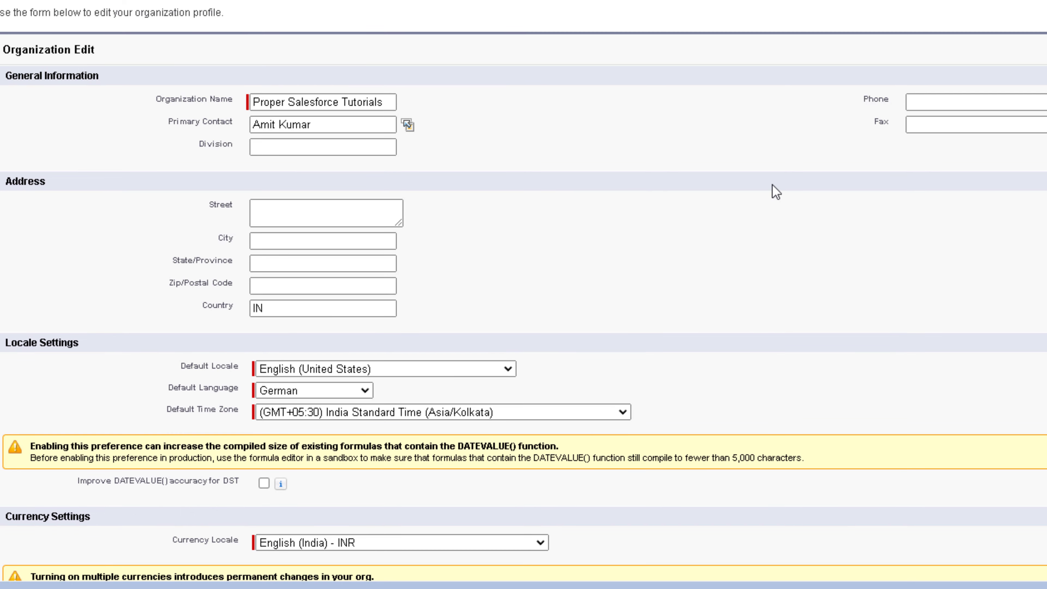
pyautogui.scroll(-7, 770, 190)
pyautogui.click(460, 565)
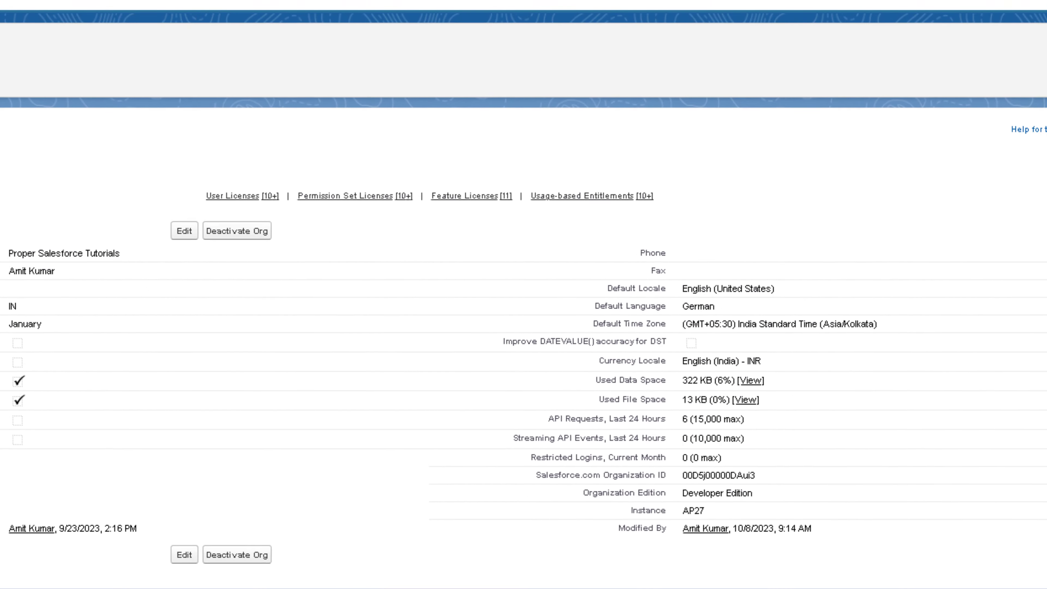
# Confirm the personal language is English in Language & Time Zone settings and review the time zone options
pyautogui.click(1016, 28)
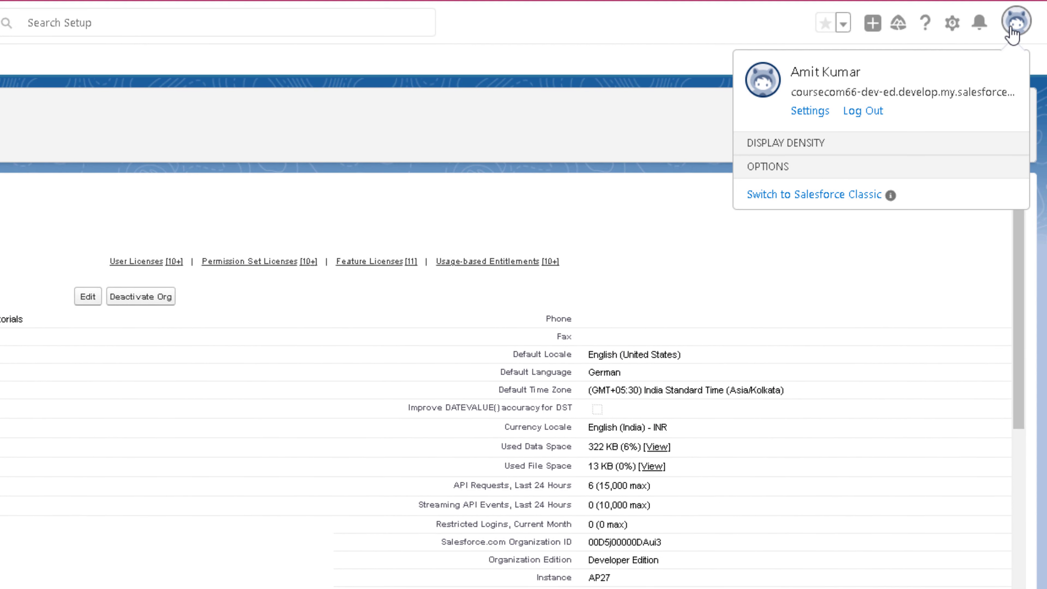
pyautogui.click(807, 110)
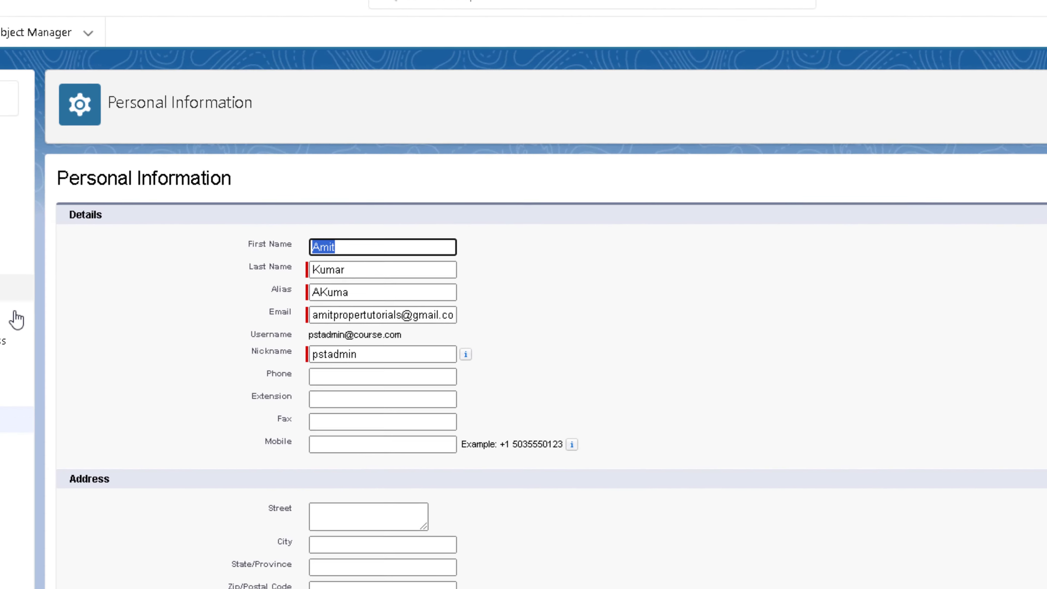
pyautogui.click(164, 357)
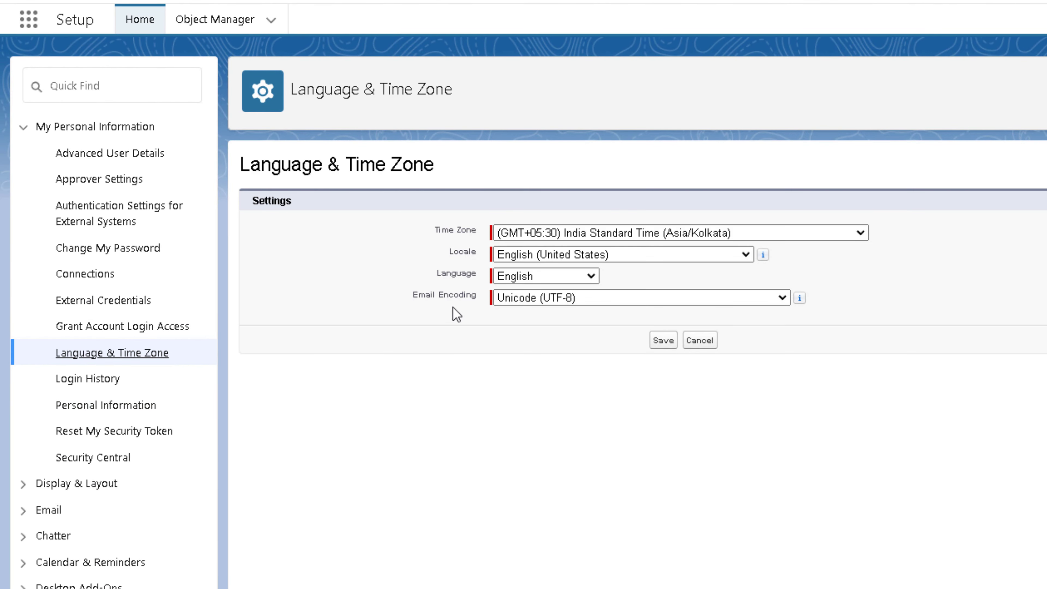
pyautogui.click(681, 239)
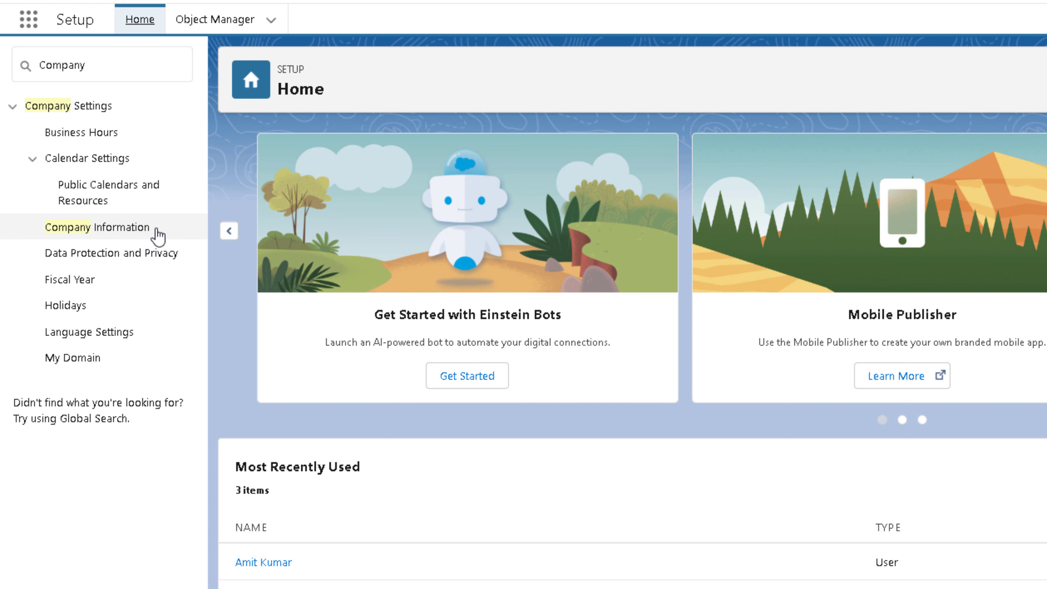
# Open Company Information and start editing the organization profile
pyautogui.click(134, 229)
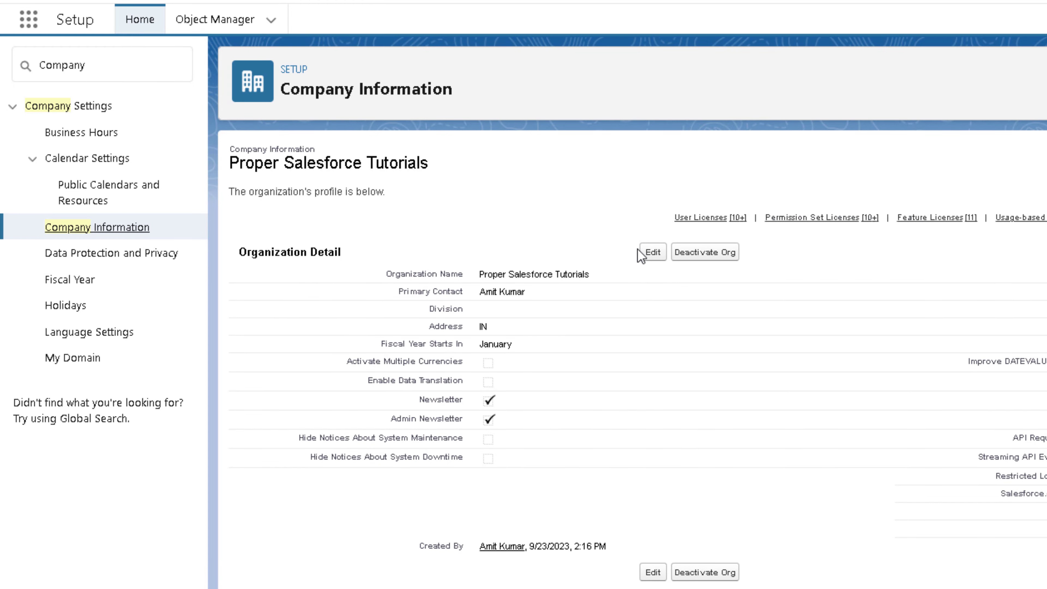
pyautogui.click(652, 252)
pyautogui.scroll(-6, 654, 257)
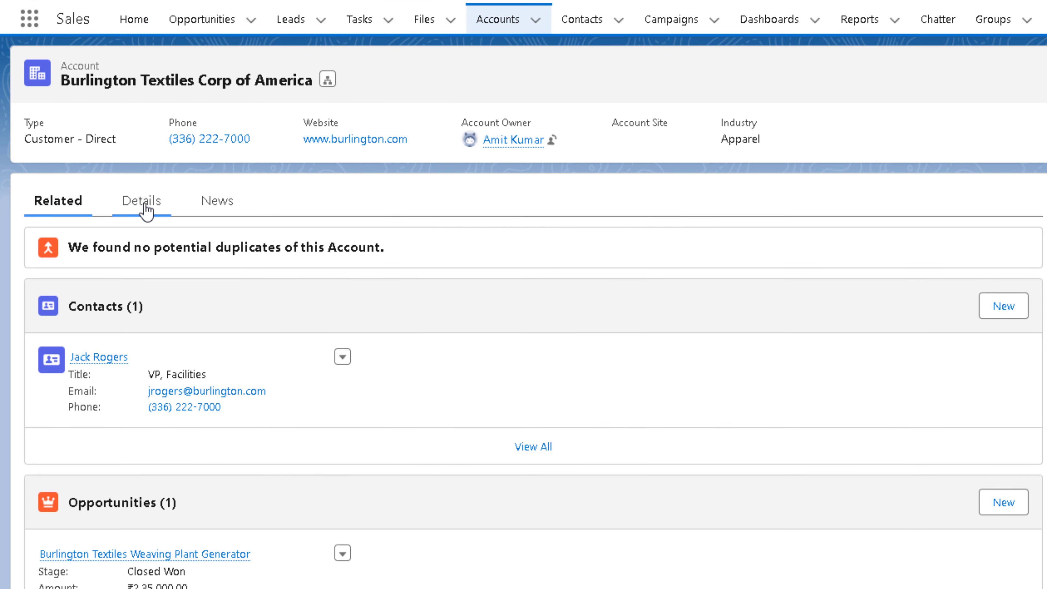
# Change Burlington Textiles' Annual Revenue to 35000 and save it
pyautogui.click(151, 212)
pyautogui.scroll(-3, 153, 222)
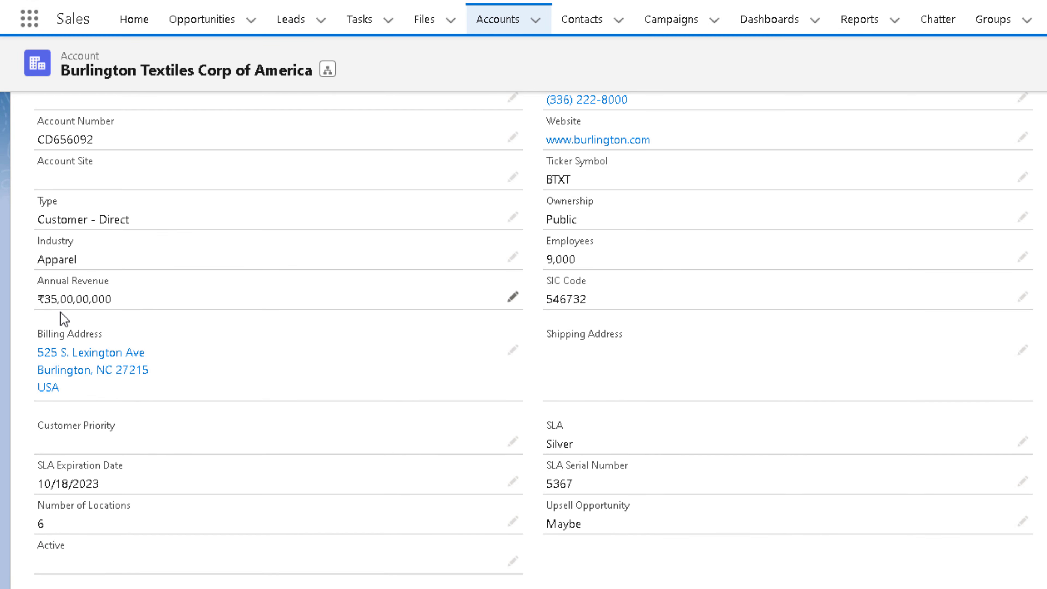
pyautogui.click(513, 298)
pyautogui.press('BackSpace')
pyautogui.press('BackSpace')
pyautogui.press('BackSpace')
pyautogui.press('BackSpace')
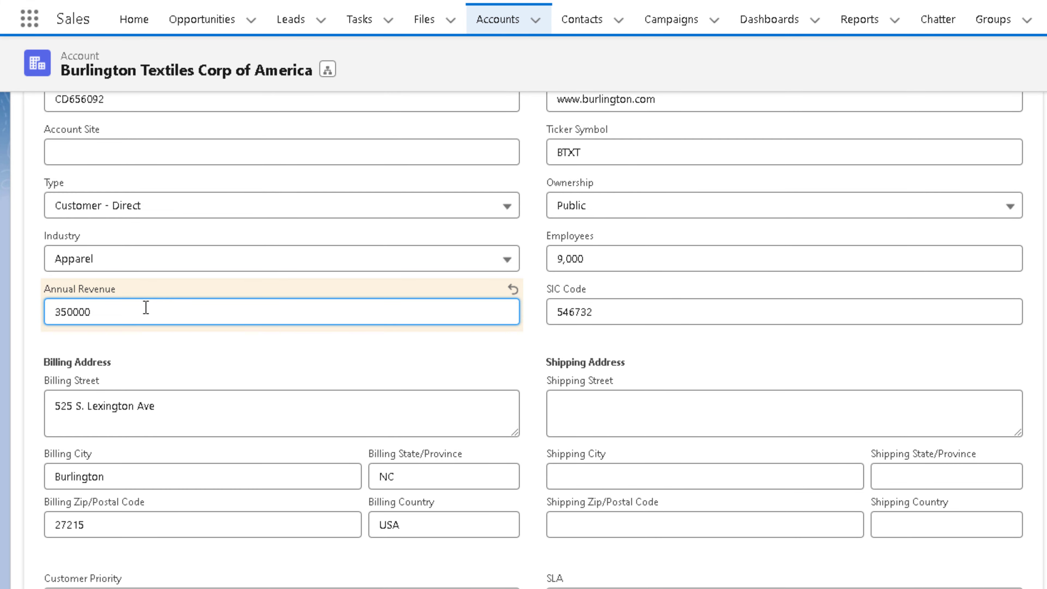
pyautogui.press('Return')
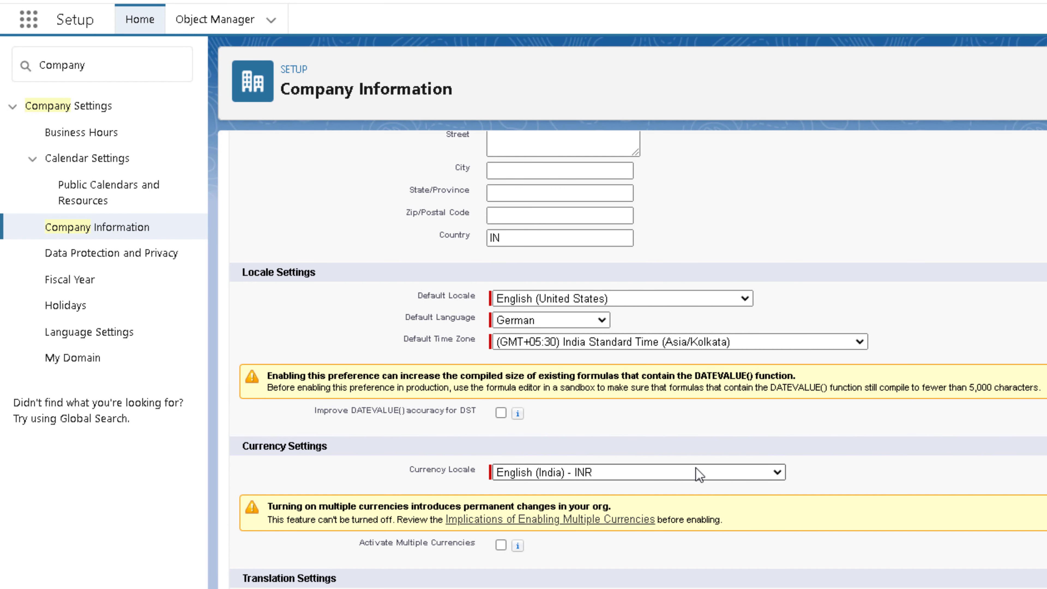
# Set the company Currency Locale to English (Canada) - CAD
pyautogui.click(705, 472)
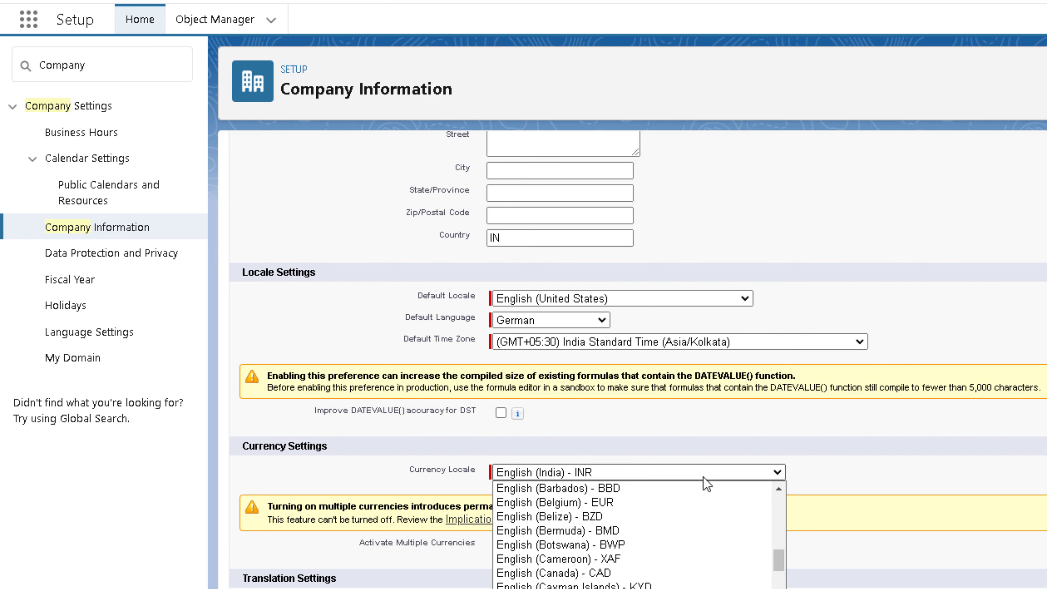
pyautogui.click(676, 573)
pyautogui.scroll(5, 686, 565)
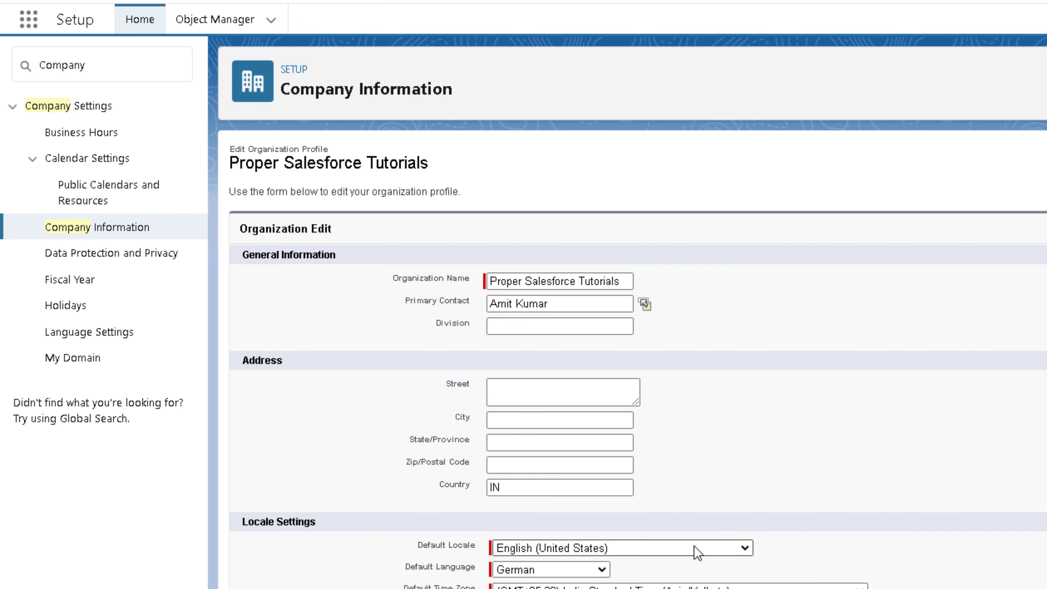
pyautogui.scroll(-5, 676, 398)
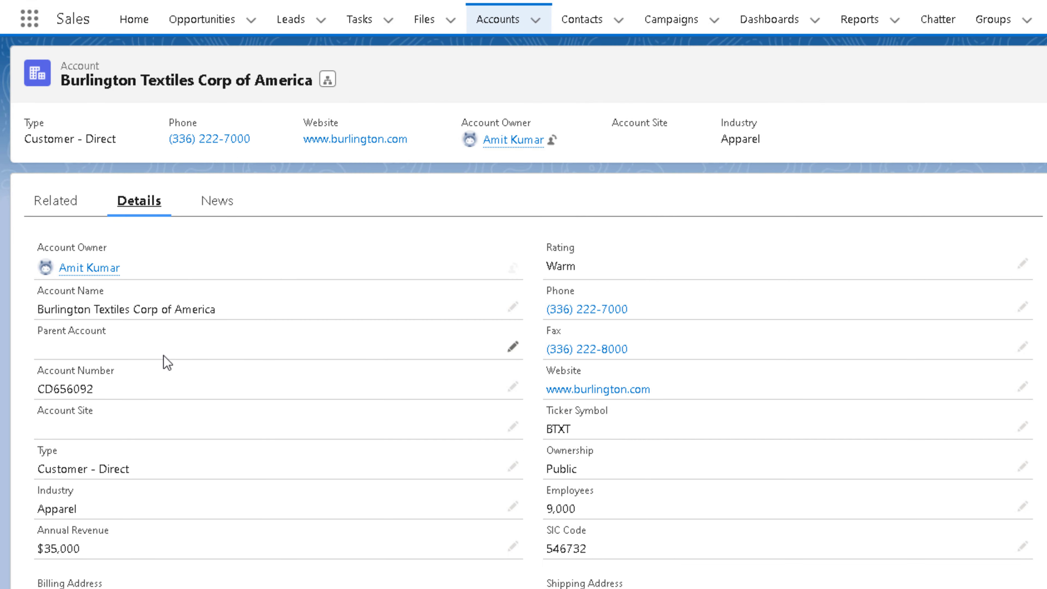
pyautogui.scroll(-3, 164, 363)
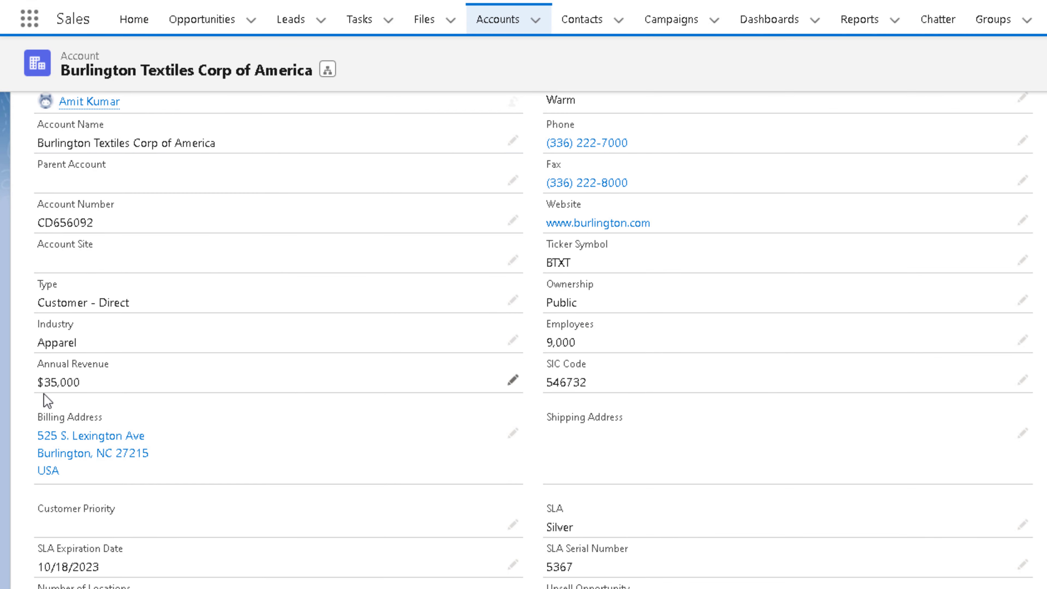